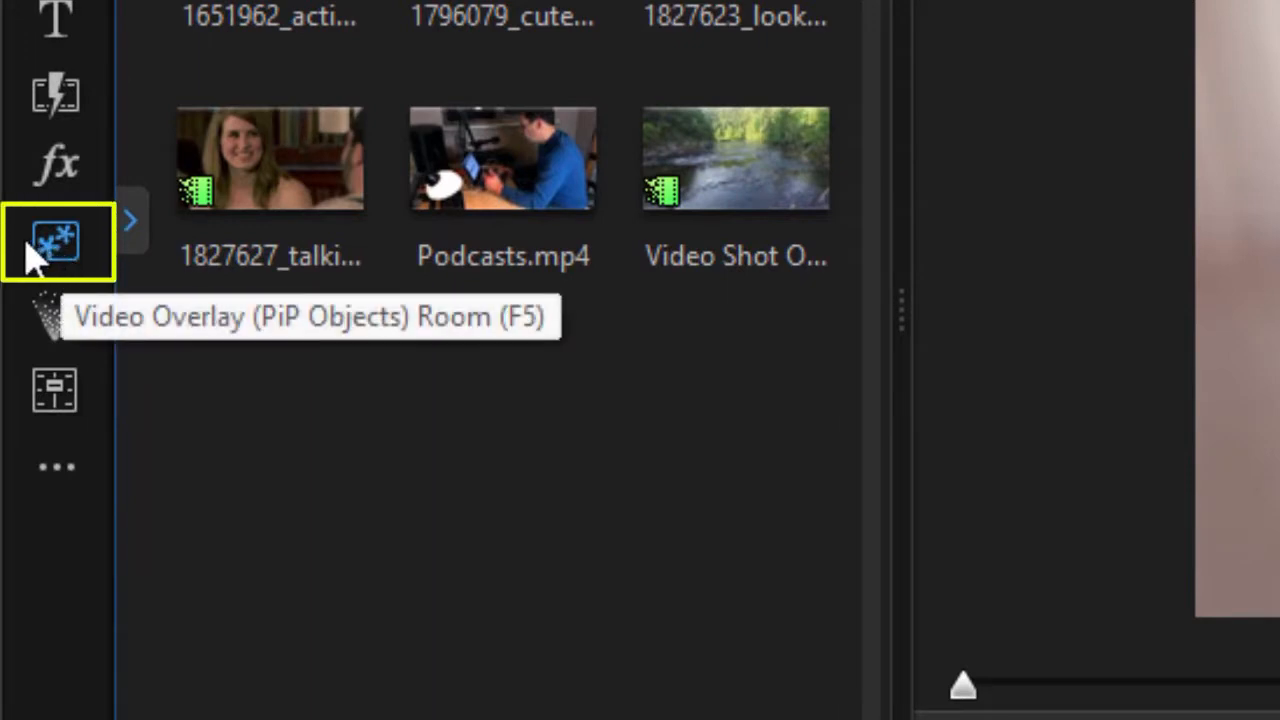
Step: Open the Text Stickers Pack category in the Video Overlay (PiP Objects) room
click(74, 250)
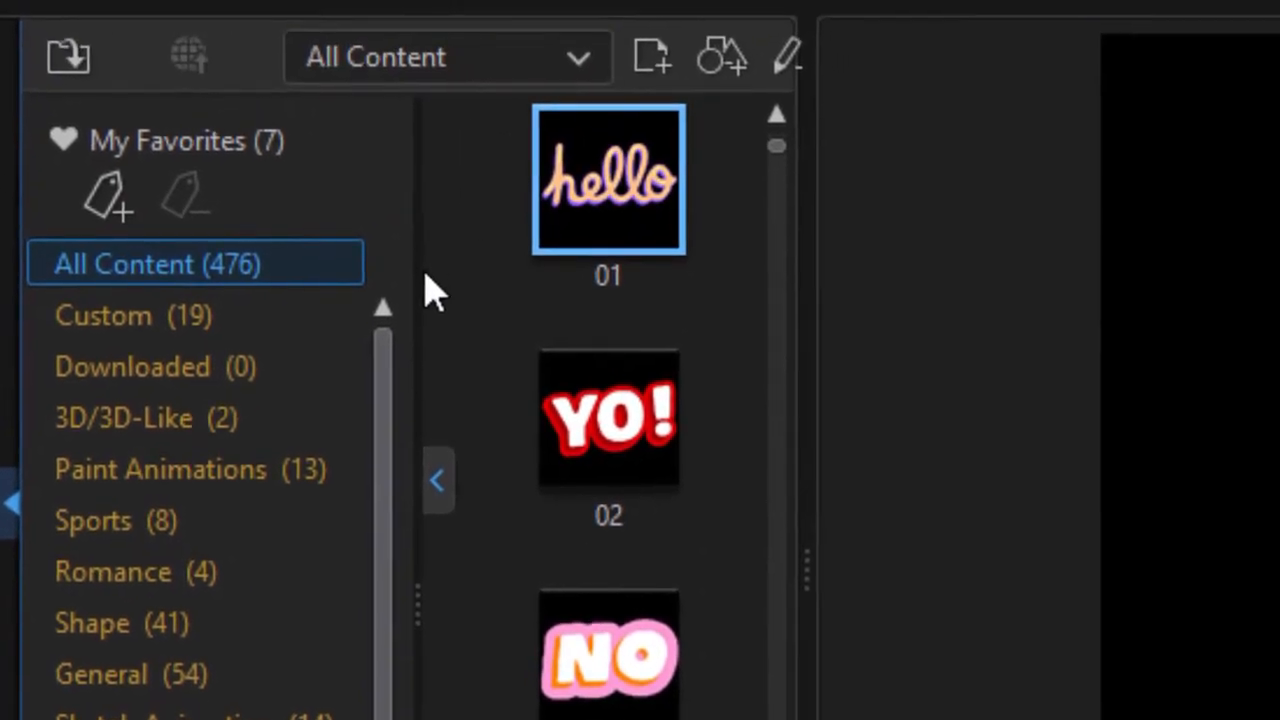
drag(391, 640, 391, 719)
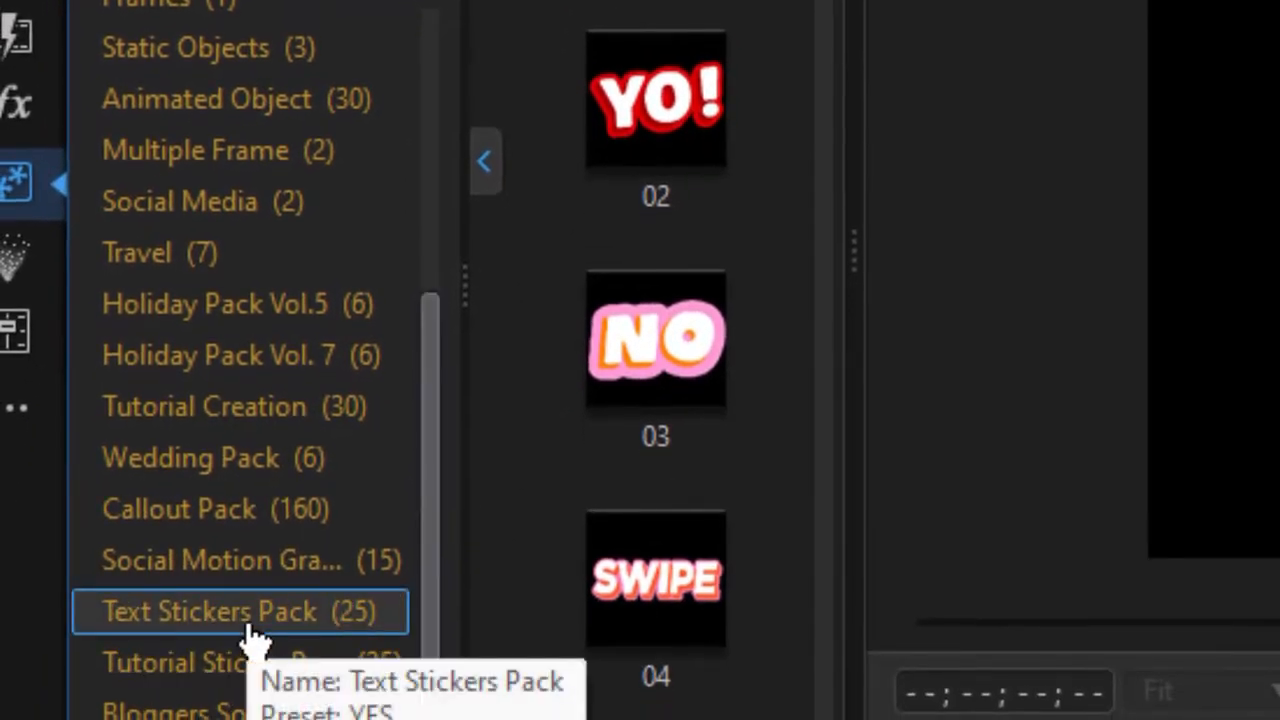
click(252, 638)
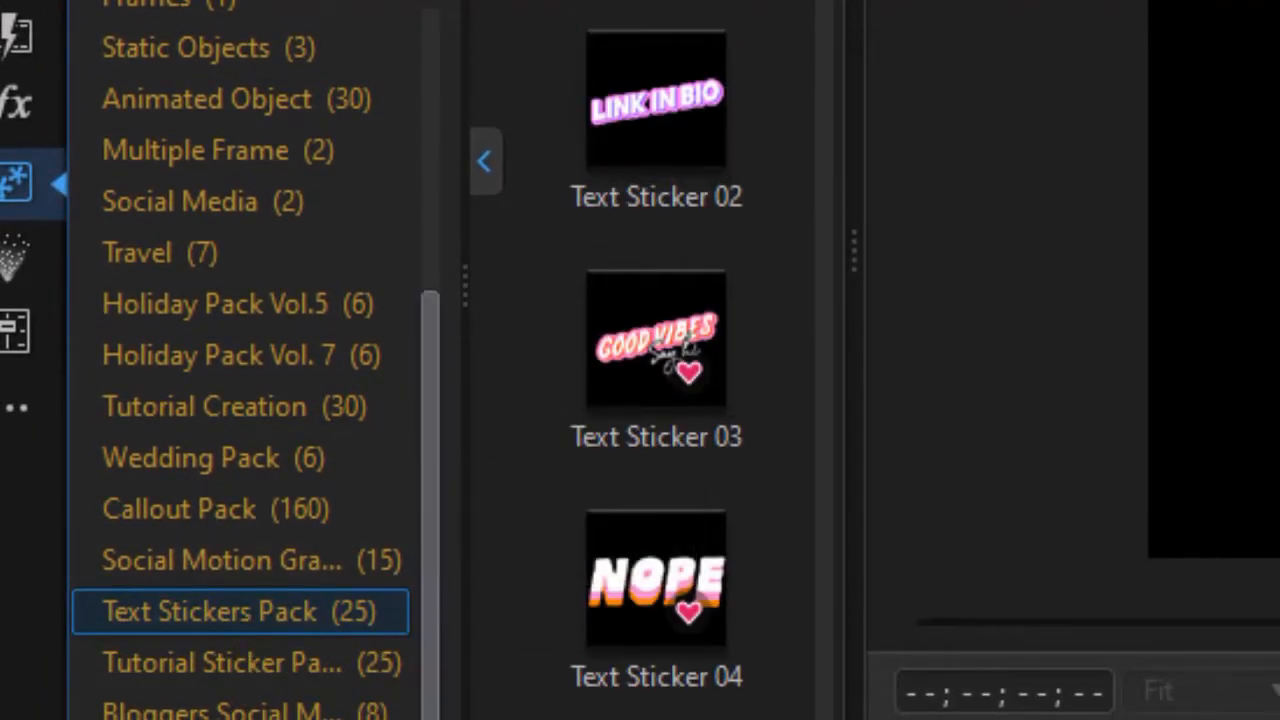
Step: Place the "cool" sticker (Text Sticker 07) on video track 2, starting at about 2 seconds
scroll(806, 120, down, 8)
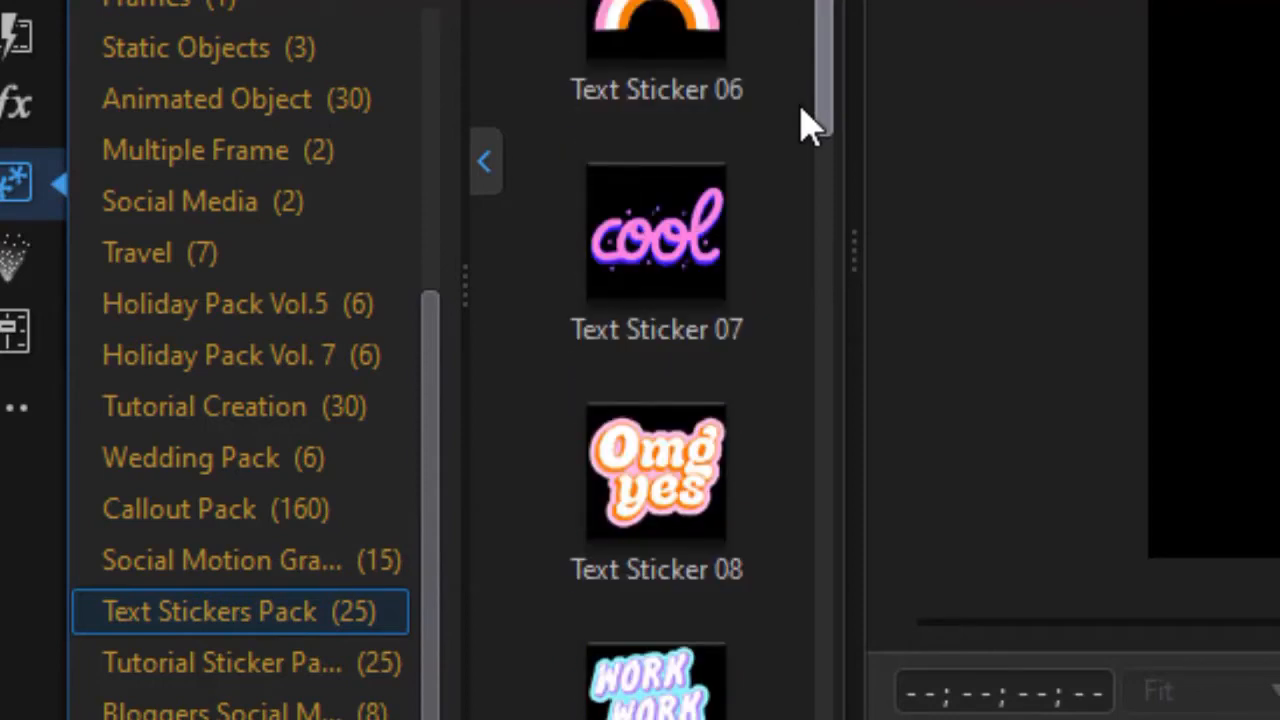
scroll(808, 120, up, 1)
scroll(808, 124, down, 1)
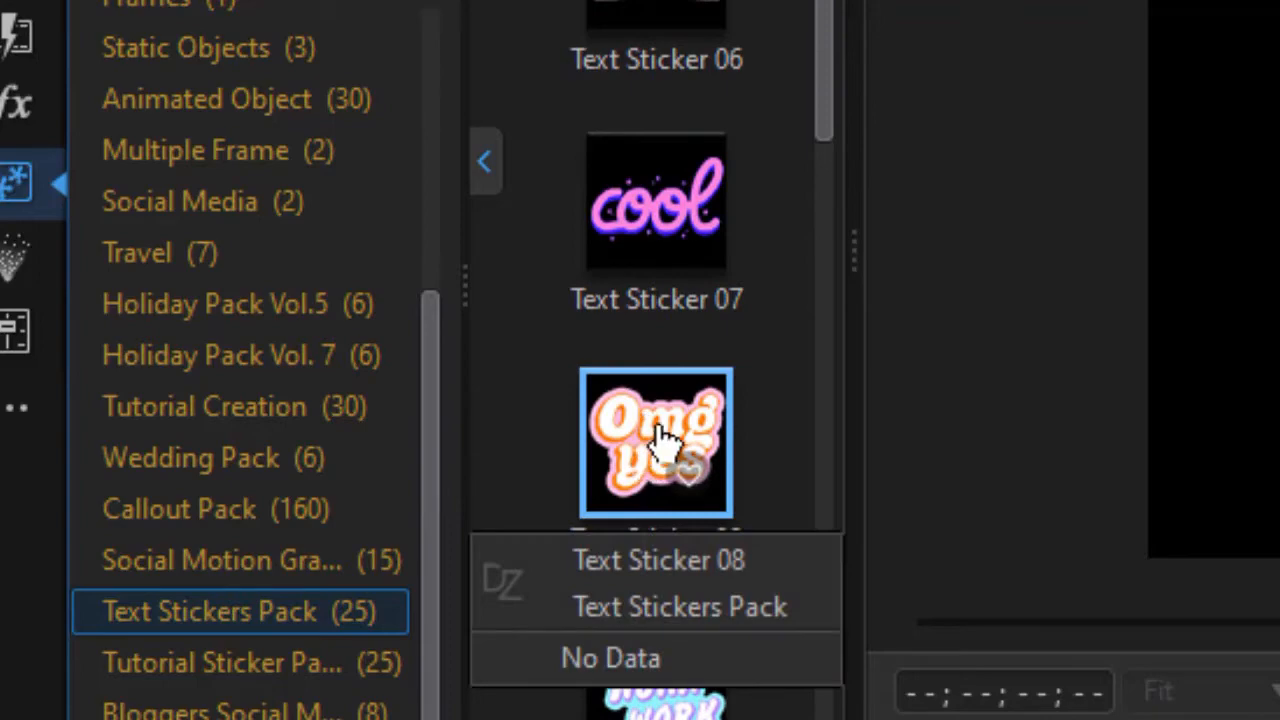
drag(675, 238, 666, 719)
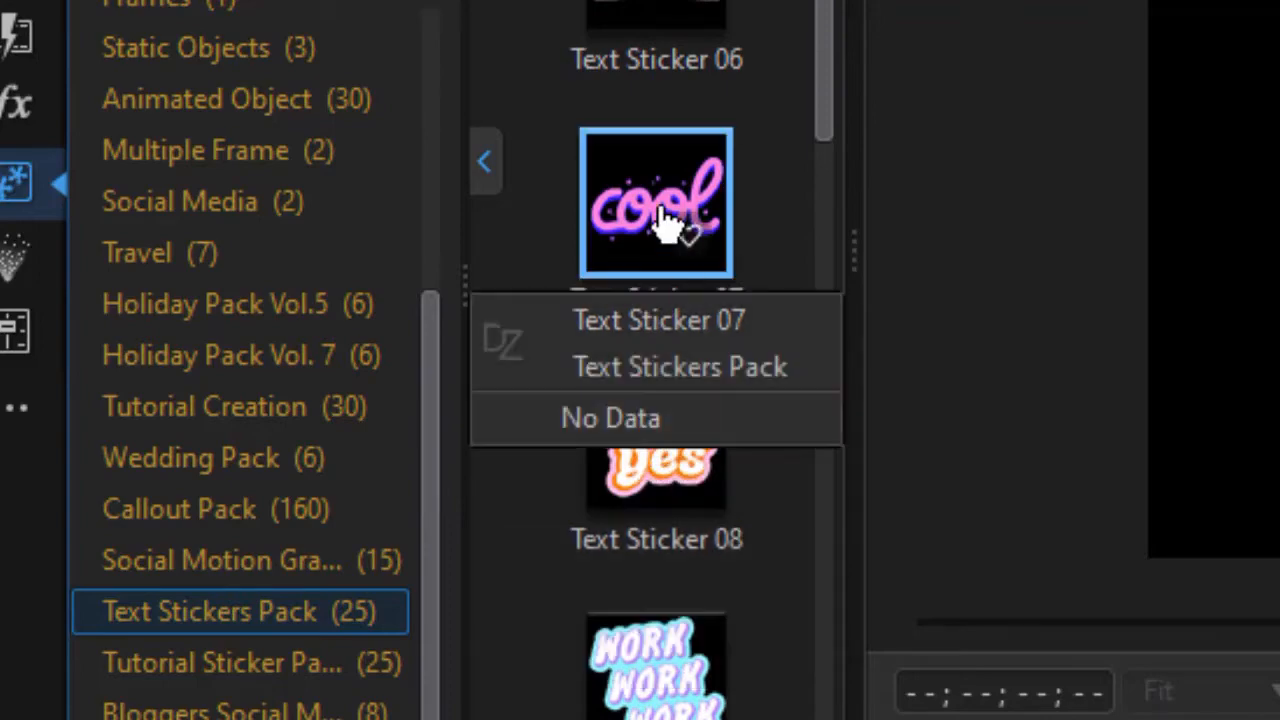
drag(306, 673, 294, 672)
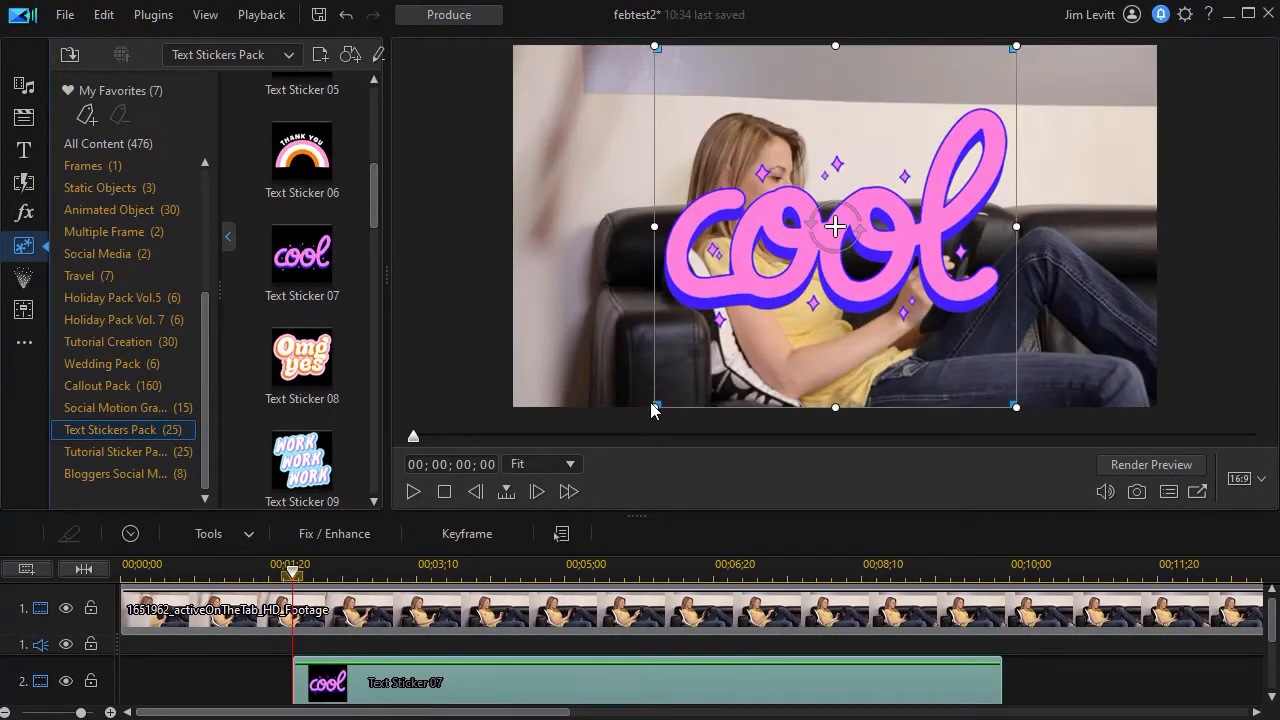
Step: Shrink the "cool" sticker to a height of 0.746 and, with its aspect ratio unlocked in PiP Designer, widen it to 0.496
drag(655, 408, 701, 361)
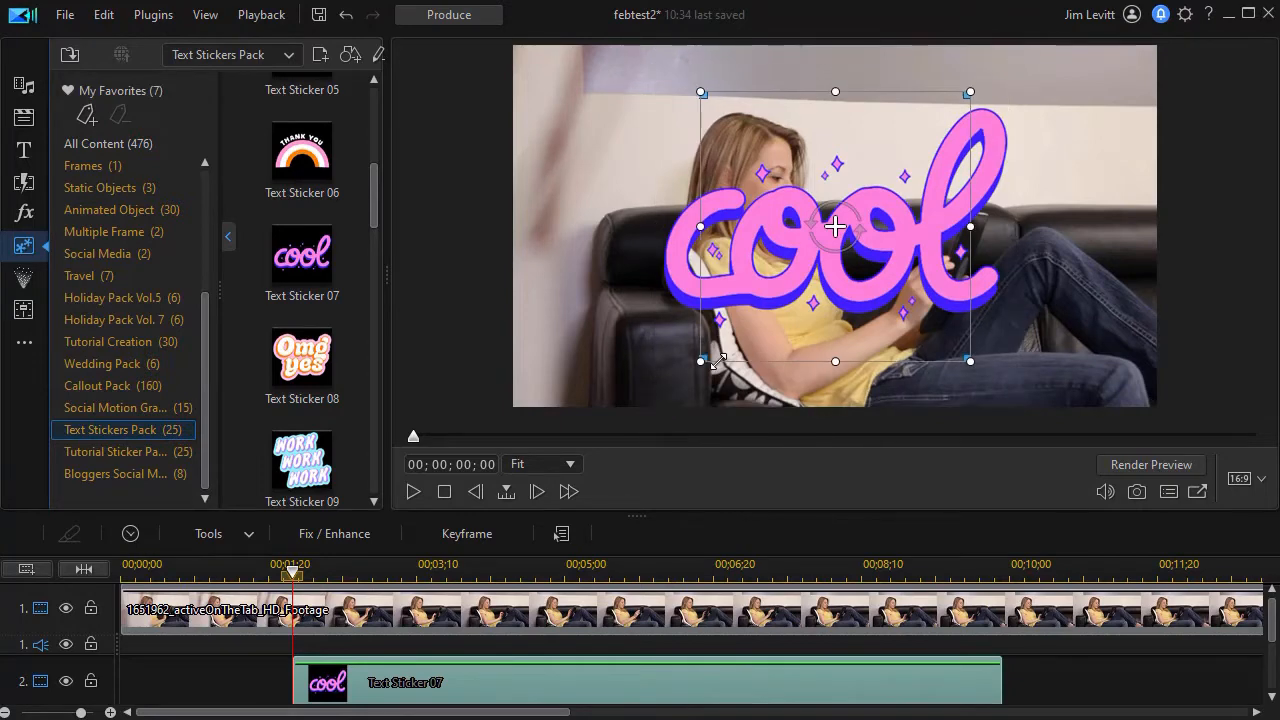
scroll(540, 694, down, 1)
double_click(540, 694)
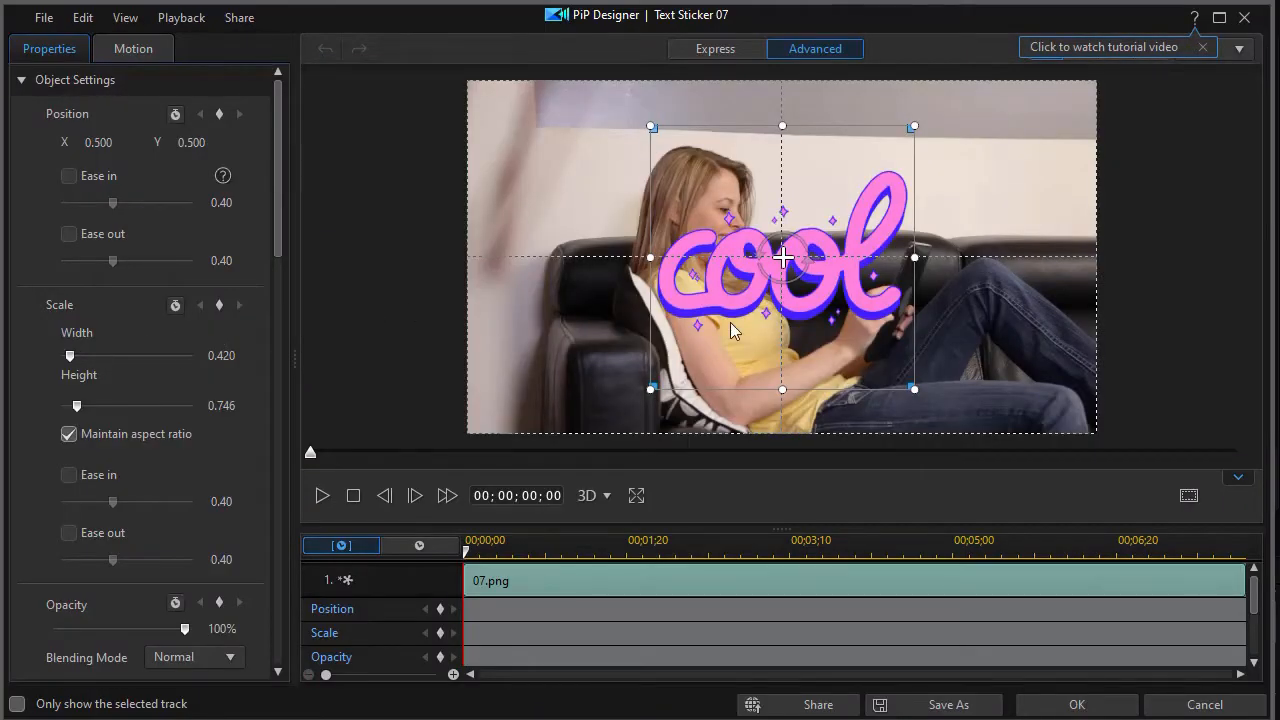
click(69, 436)
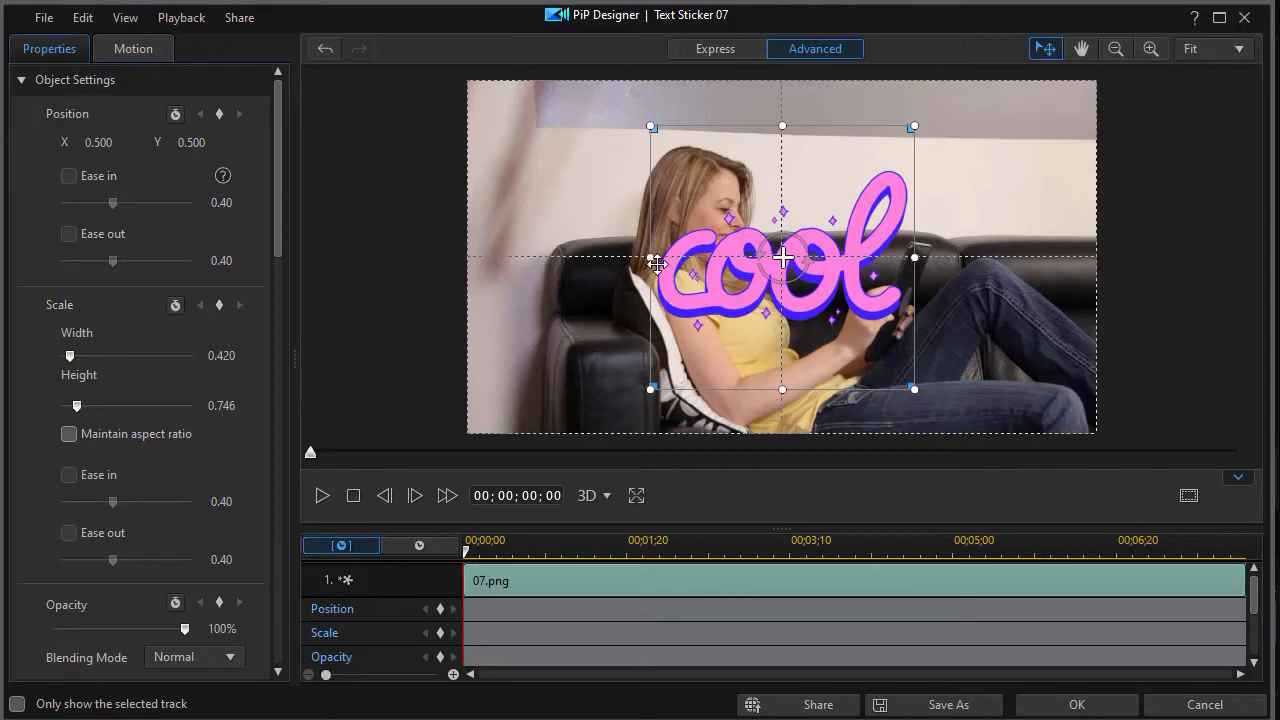
drag(650, 258, 609, 273)
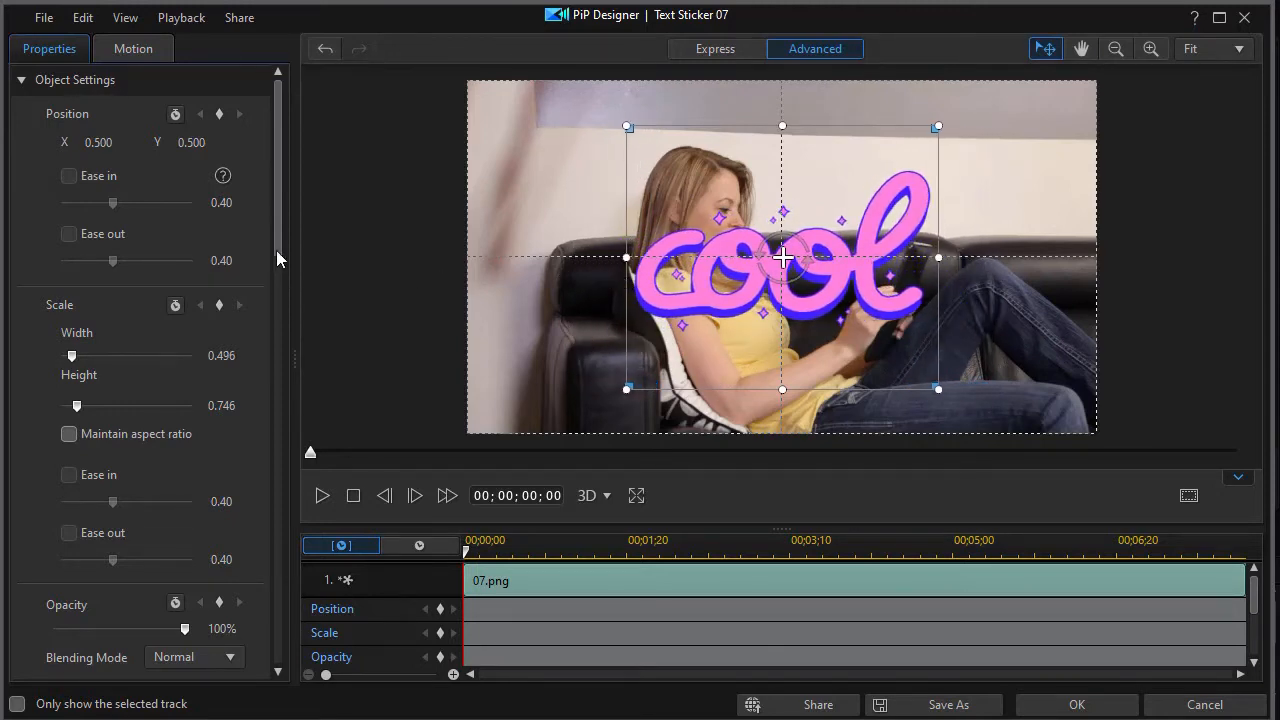
Step: Keyframe the "cool" sticker's rotation from 0 at the start to 360 at 00;00;02;00
drag(281, 234, 266, 355)
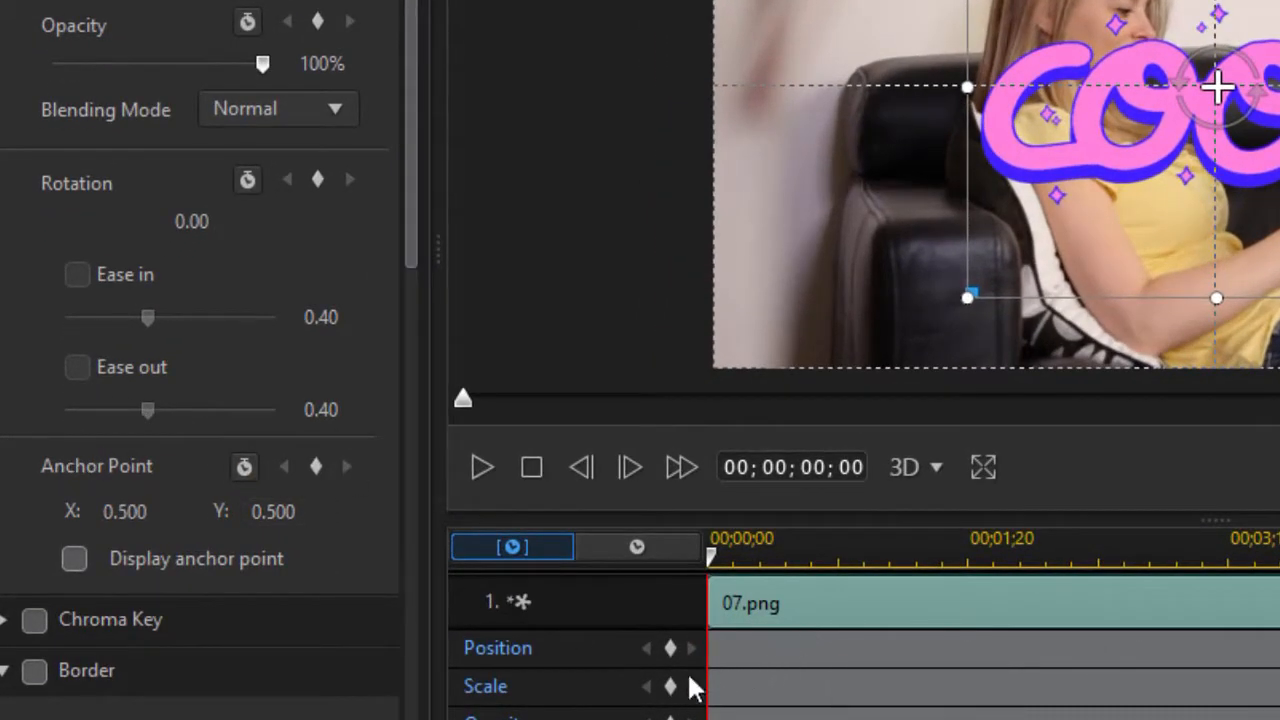
scroll(864, 646, down, 3)
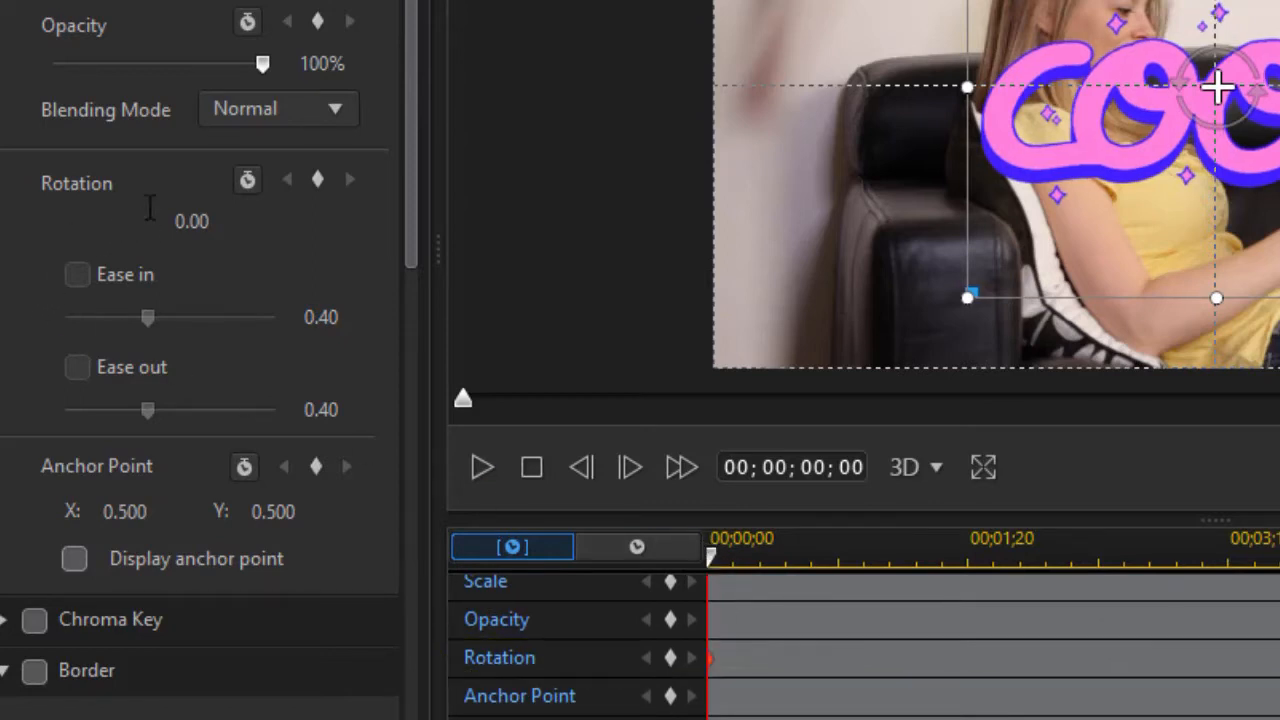
drag(705, 560, 1018, 575)
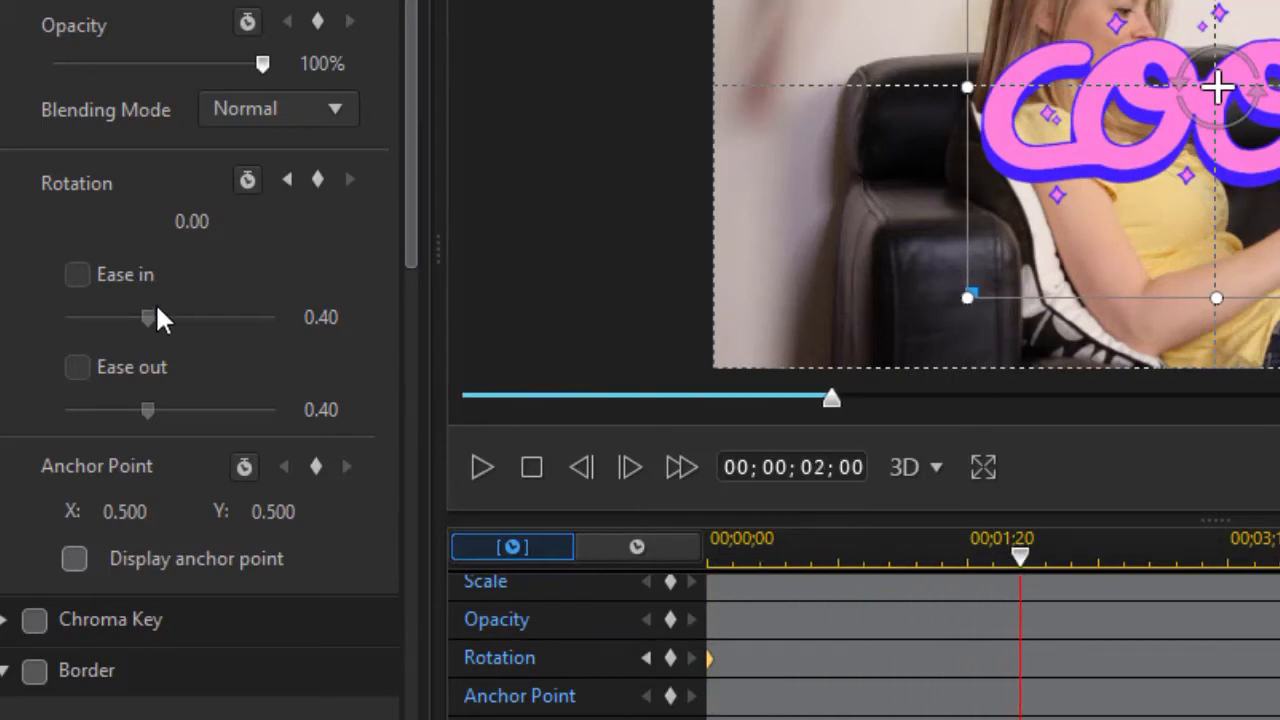
drag(213, 222, 83, 214)
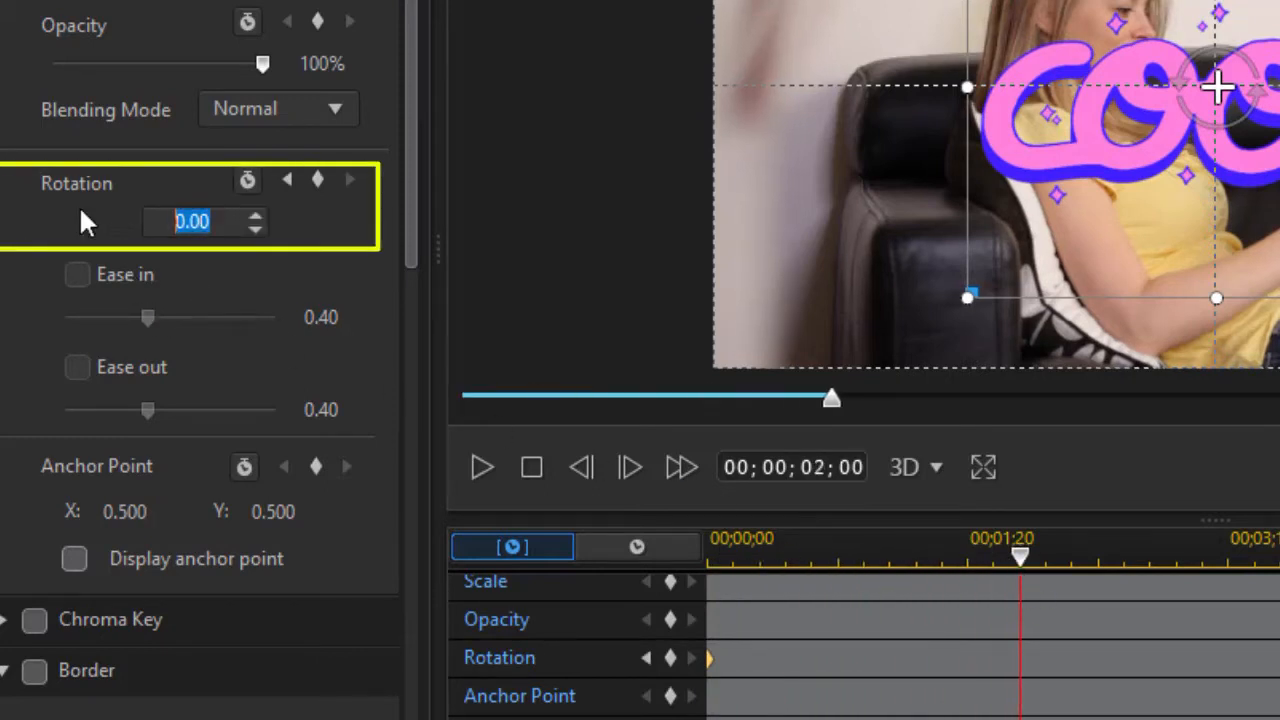
text(360)
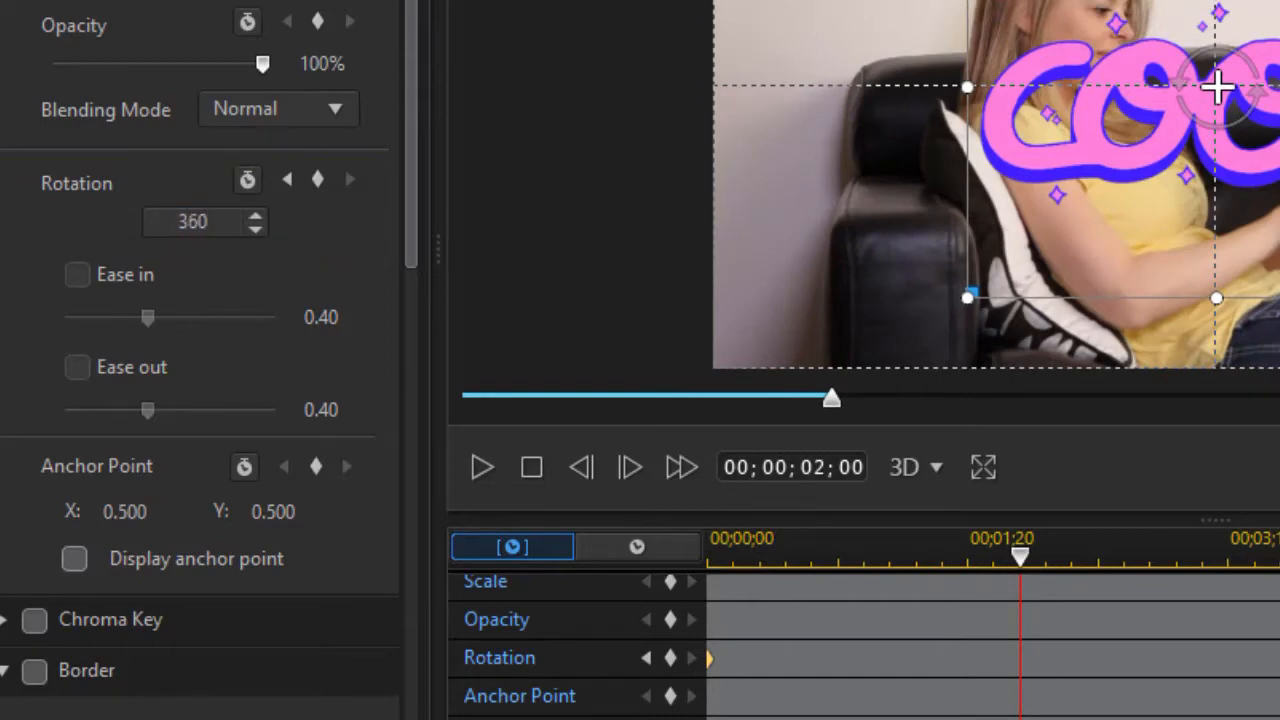
key(Return)
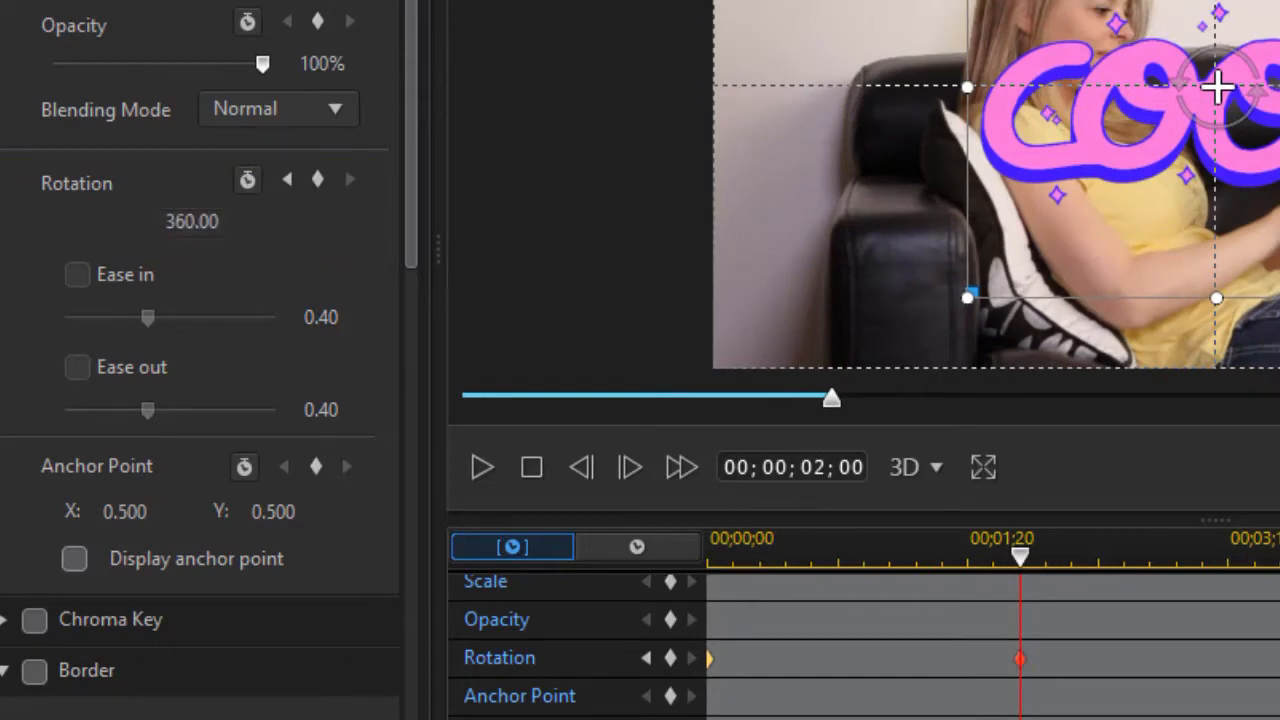
Step: Play the "cool" sticker's rotation animation from the beginning to check it
click(1014, 562)
drag(1014, 562, 629, 629)
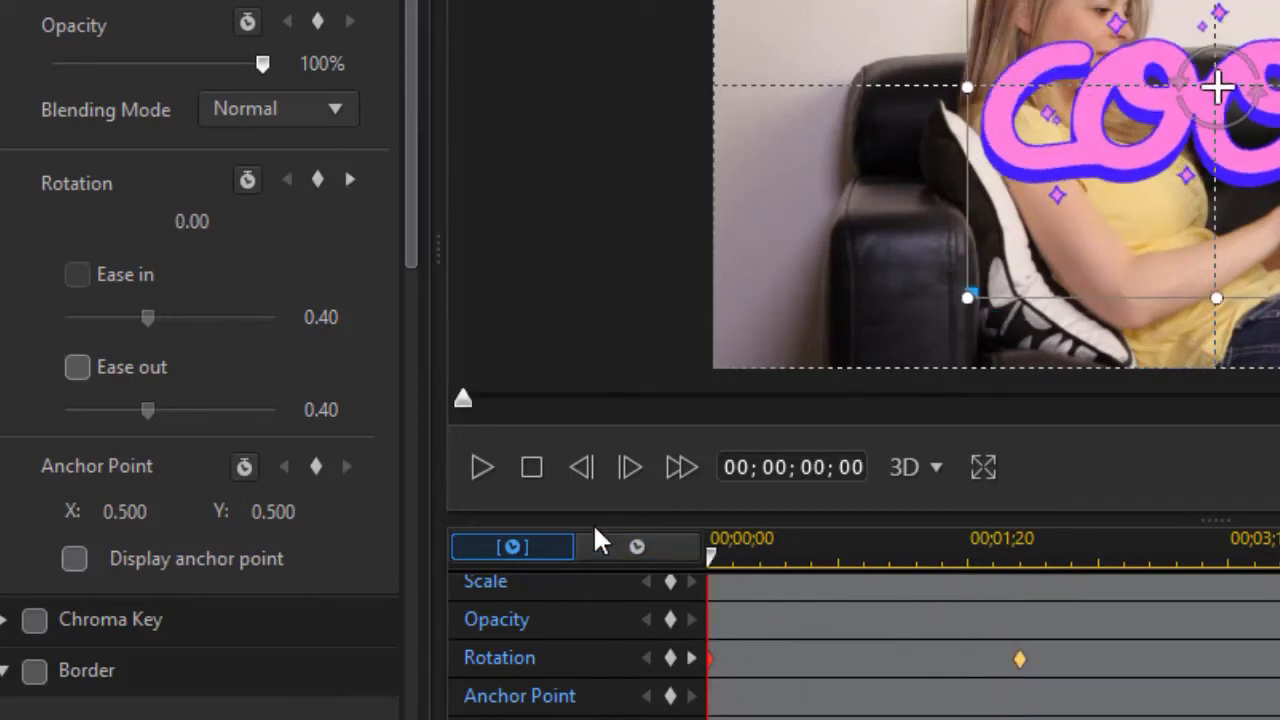
click(481, 468)
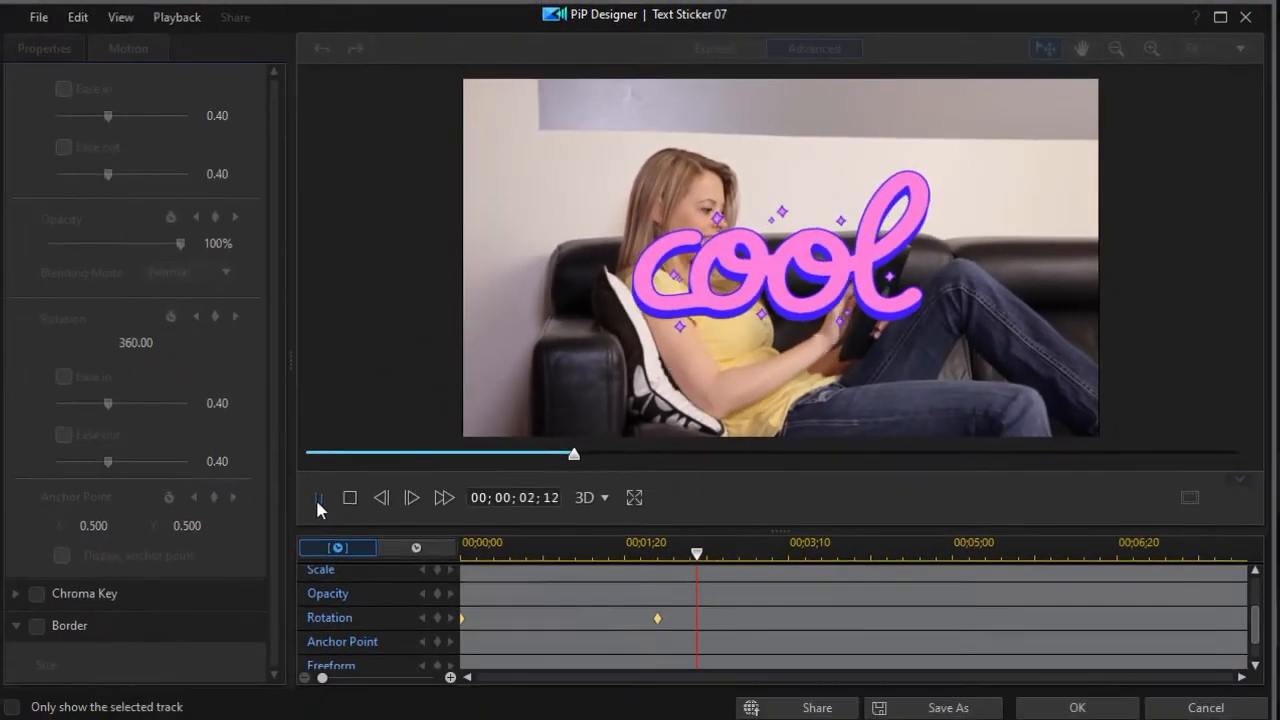
click(66, 645)
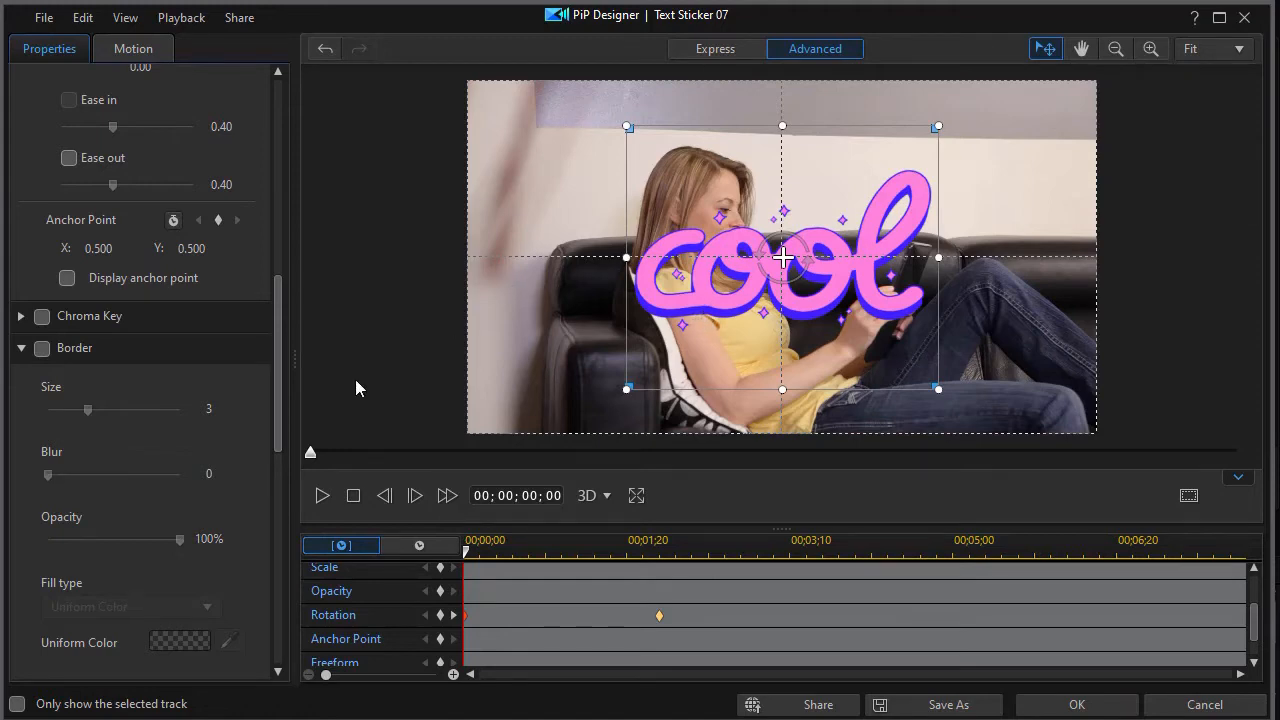
Step: Try a shadow with a distance of 2.3 on the "cool" sticker and disable it again
drag(278, 399, 271, 502)
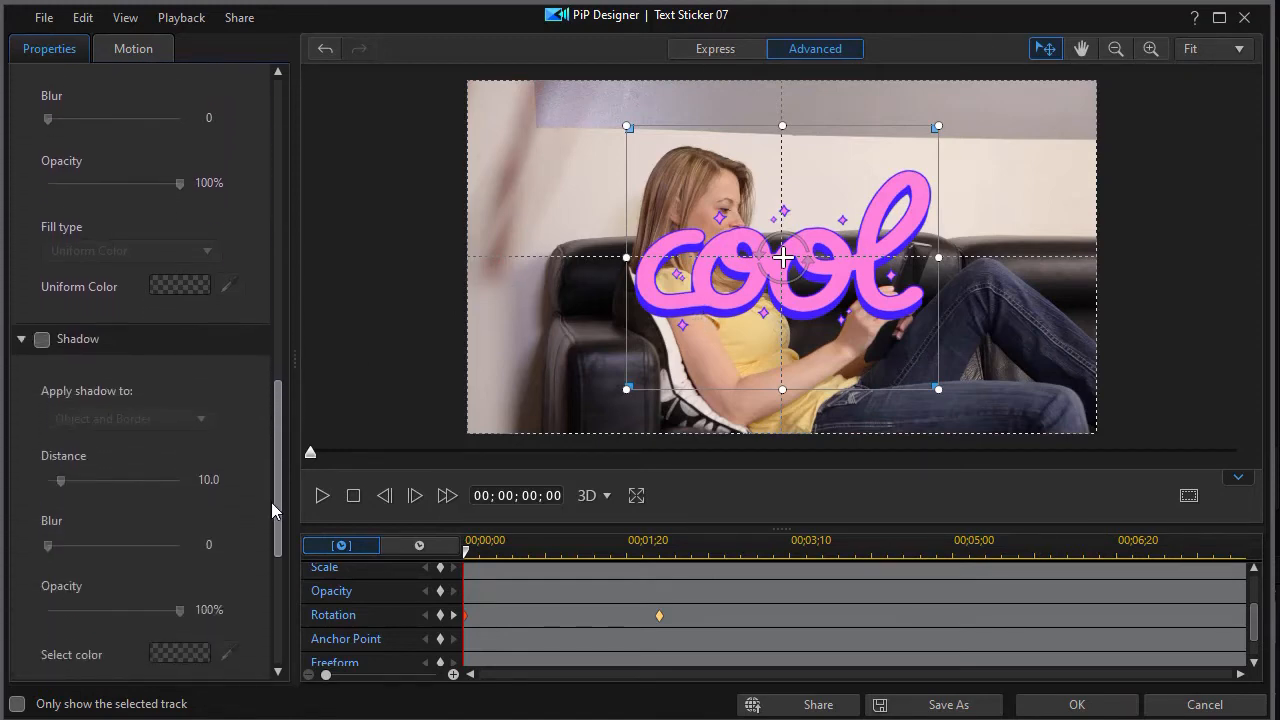
click(42, 350)
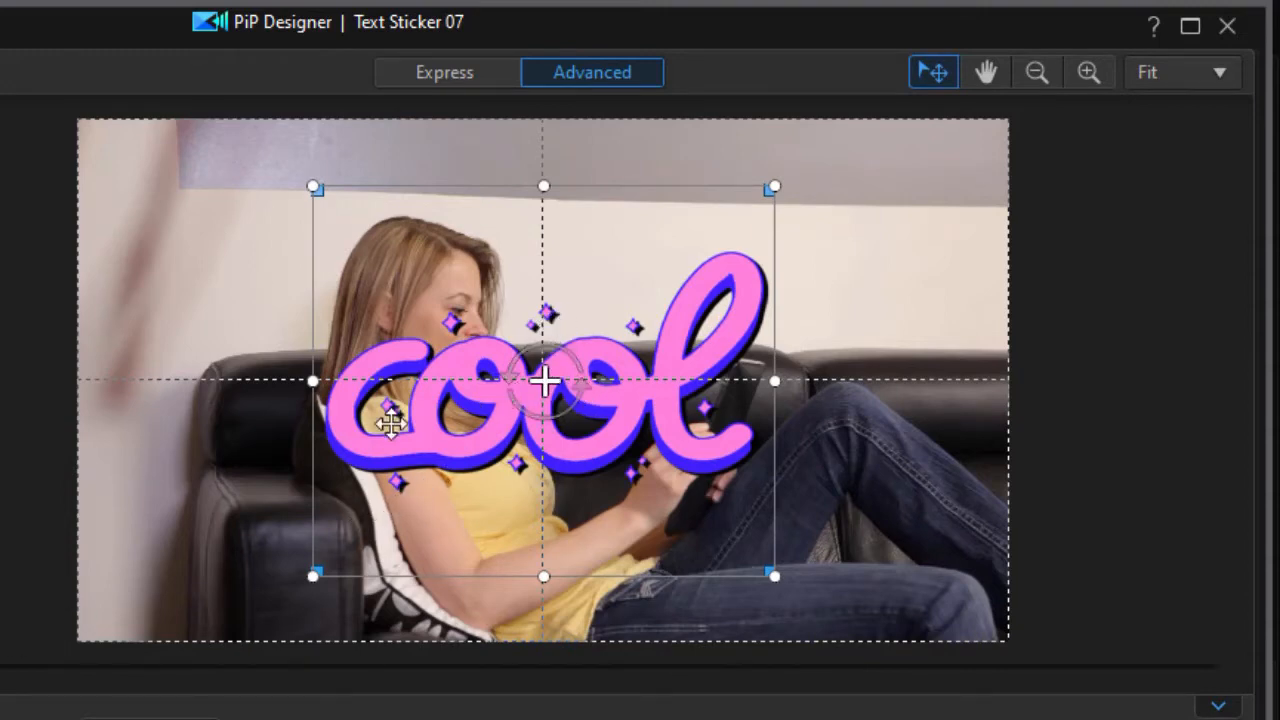
click(29, 354)
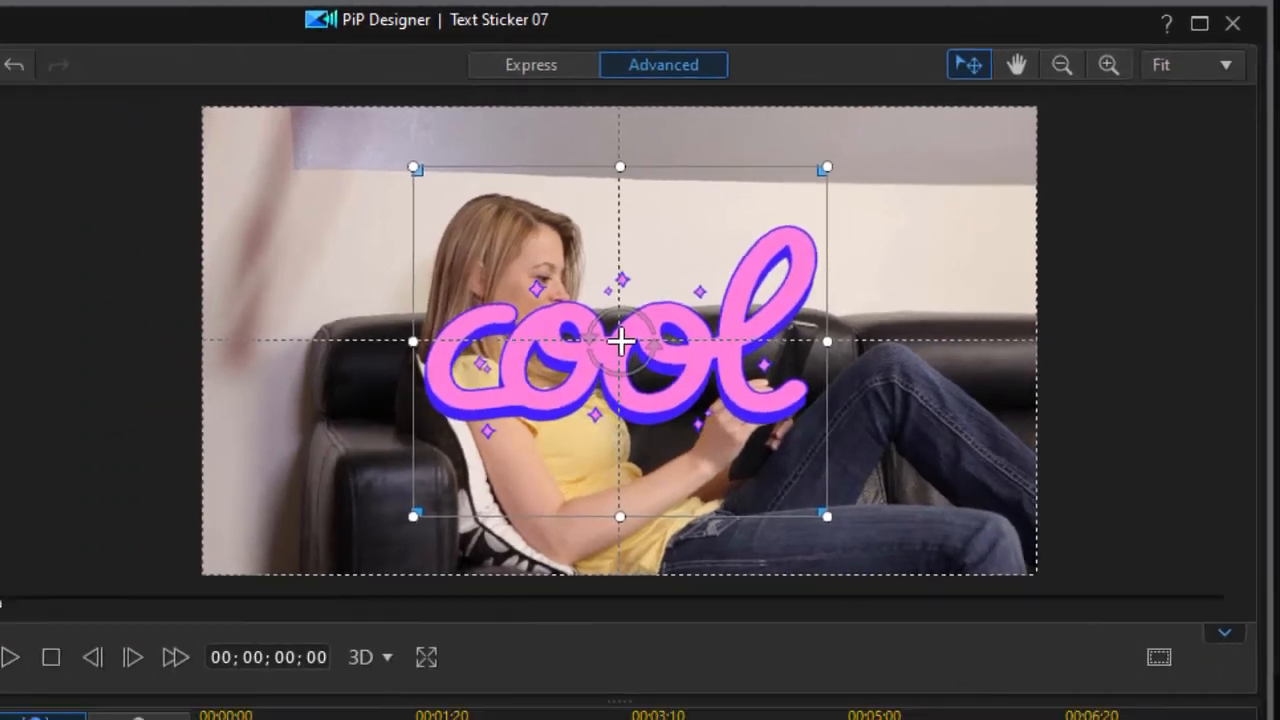
Step: Enable fade-in and fade-out for the "cool" sticker and apply its PiP Designer changes
drag(271, 414, 272, 525)
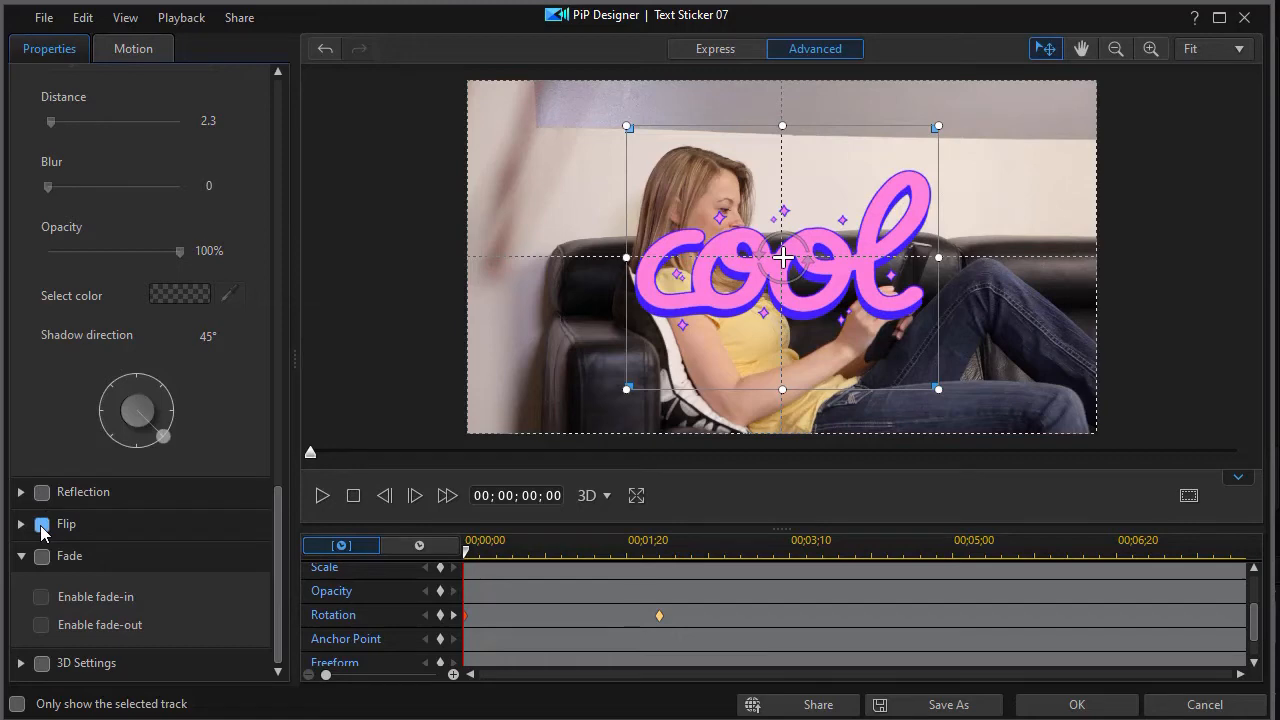
click(40, 558)
click(42, 597)
click(41, 625)
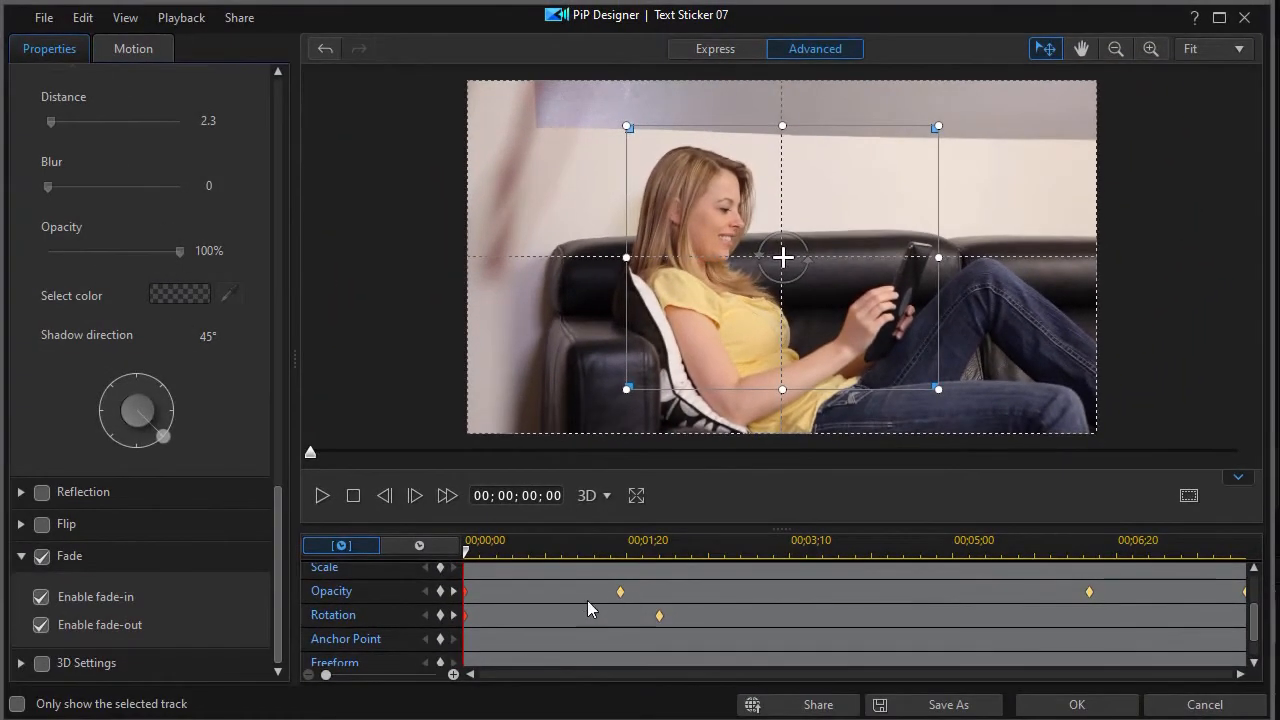
drag(280, 563, 264, 313)
scroll(263, 313, down, 1)
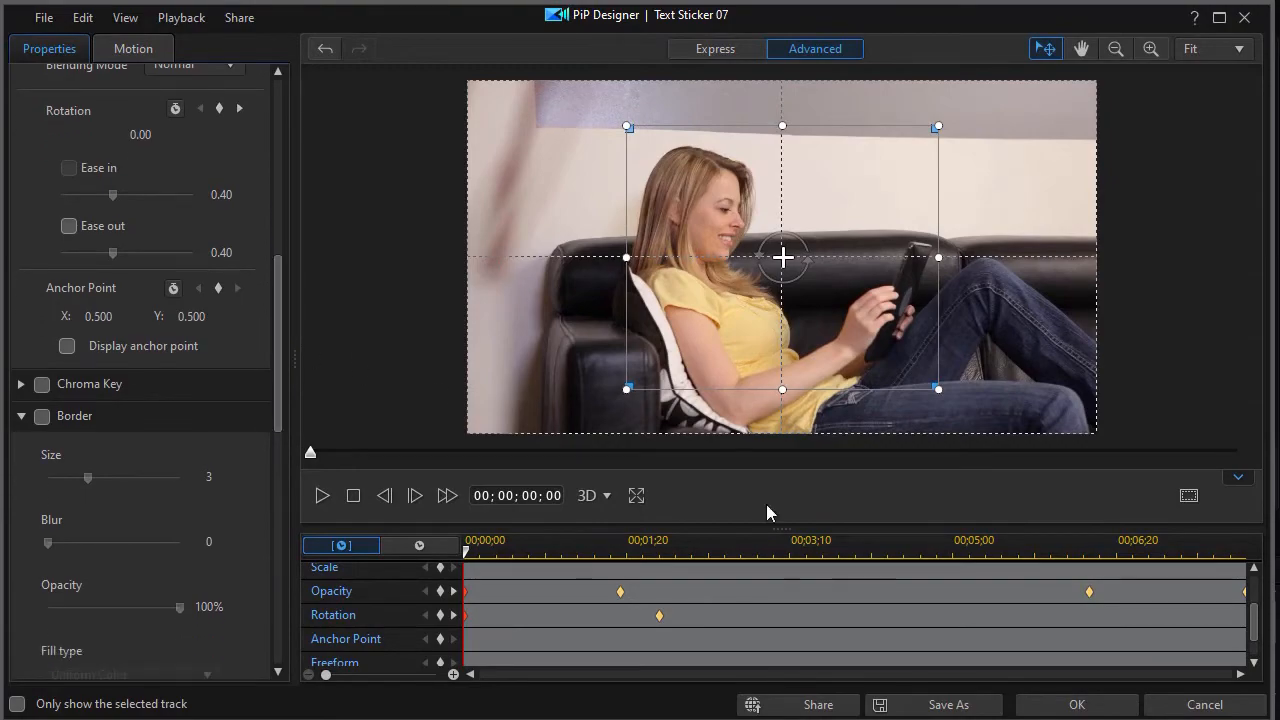
click(1095, 708)
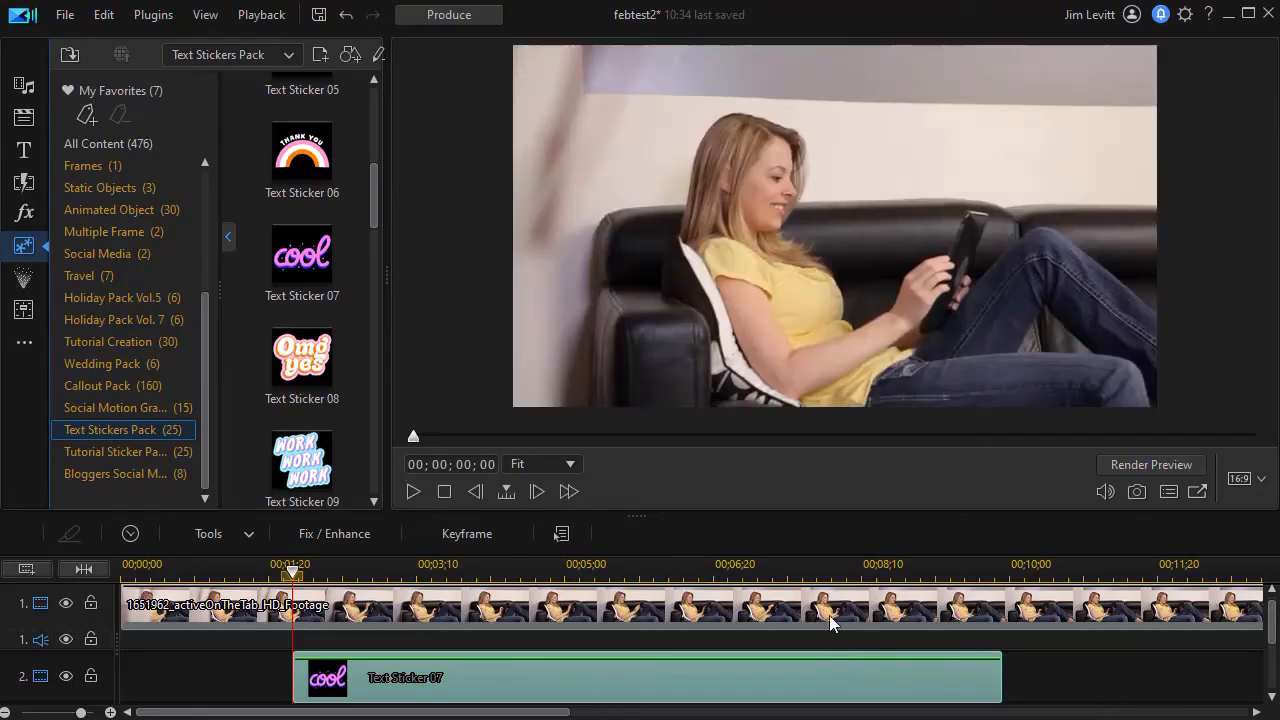
Step: Place the "That's Awesome" sticker (Text Sticker 24) on track 2 at about 10 seconds and move it to the right of the woman's face
drag(369, 219, 370, 471)
drag(297, 414, 1037, 663)
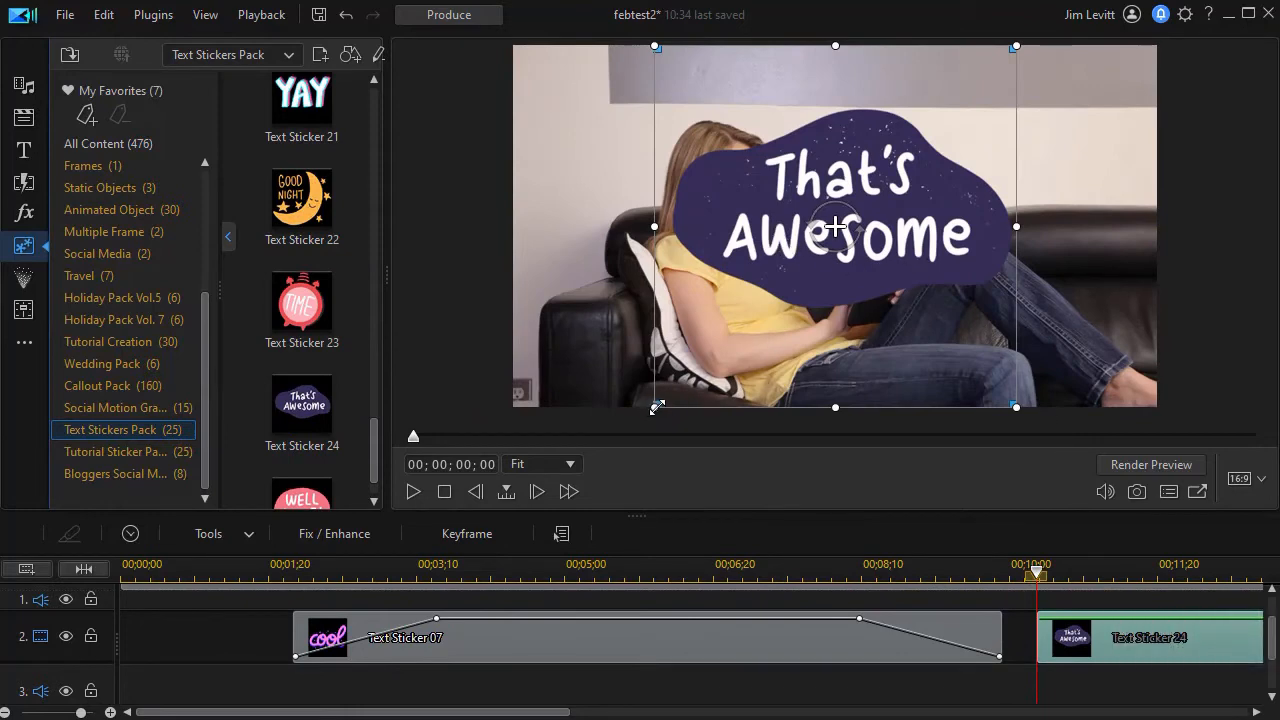
drag(834, 226, 953, 232)
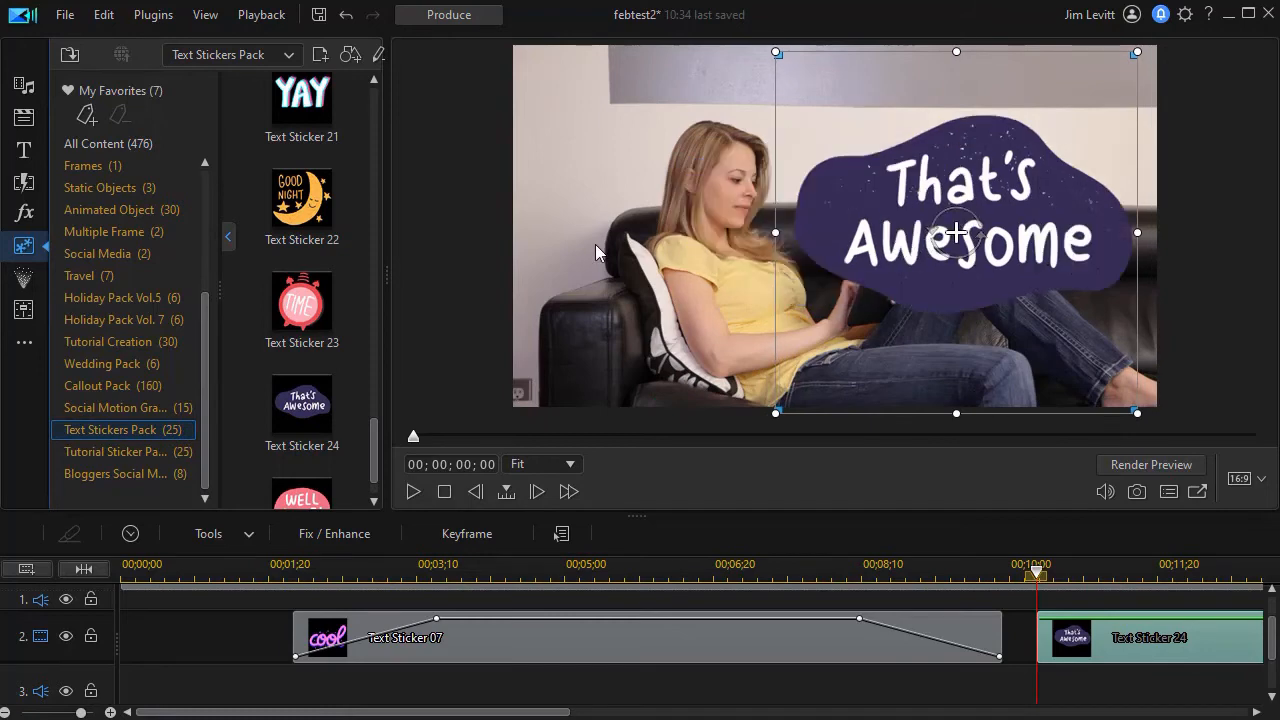
Step: Open the "That's Awesome" sticker in PiP Designer and enable its border
double_click(1122, 633)
drag(276, 232, 239, 438)
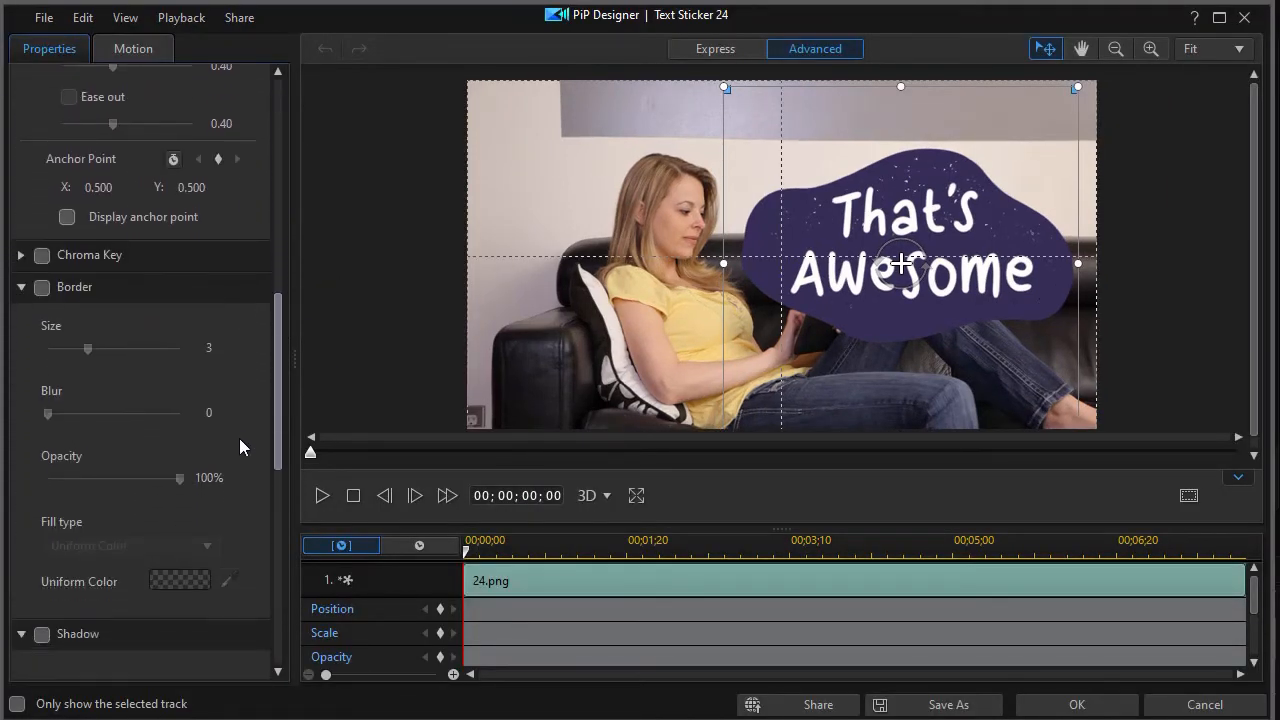
click(42, 288)
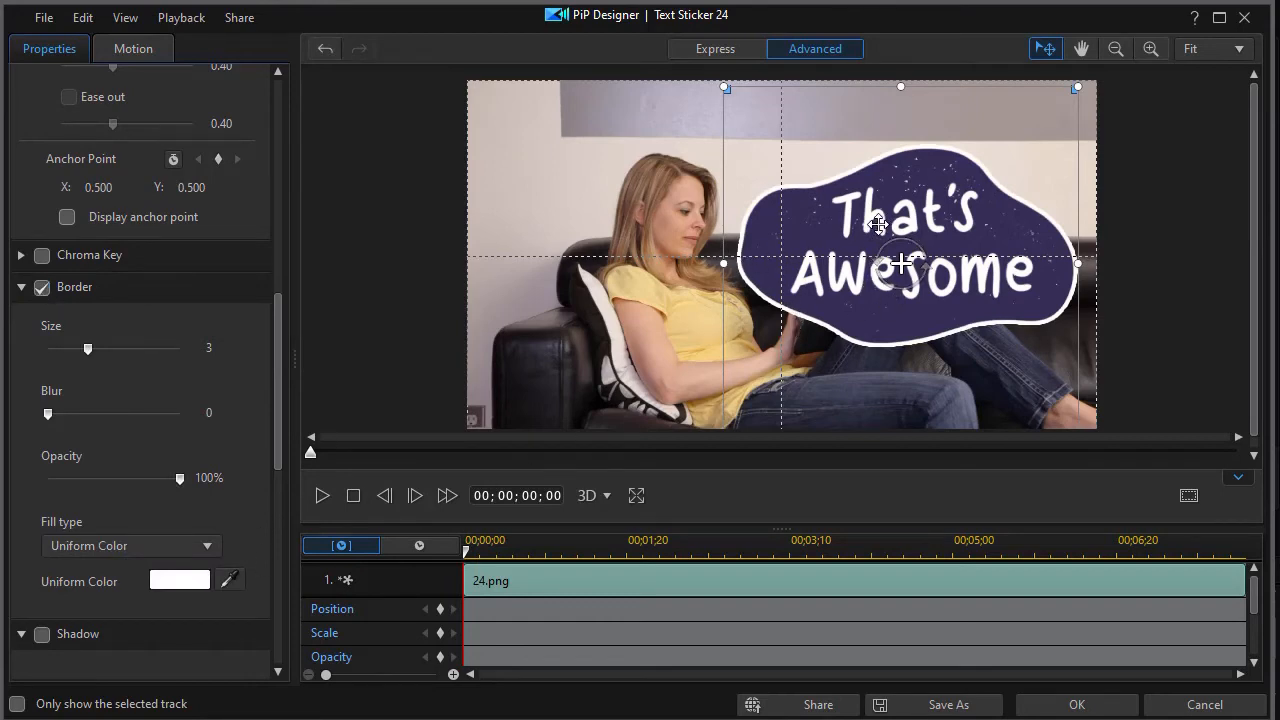
Step: Give the "That's Awesome" sticker's border a 2 Color Gradient fill ending in red (FF0000), with the gradient direction pointing right
drag(277, 415, 278, 453)
click(209, 427)
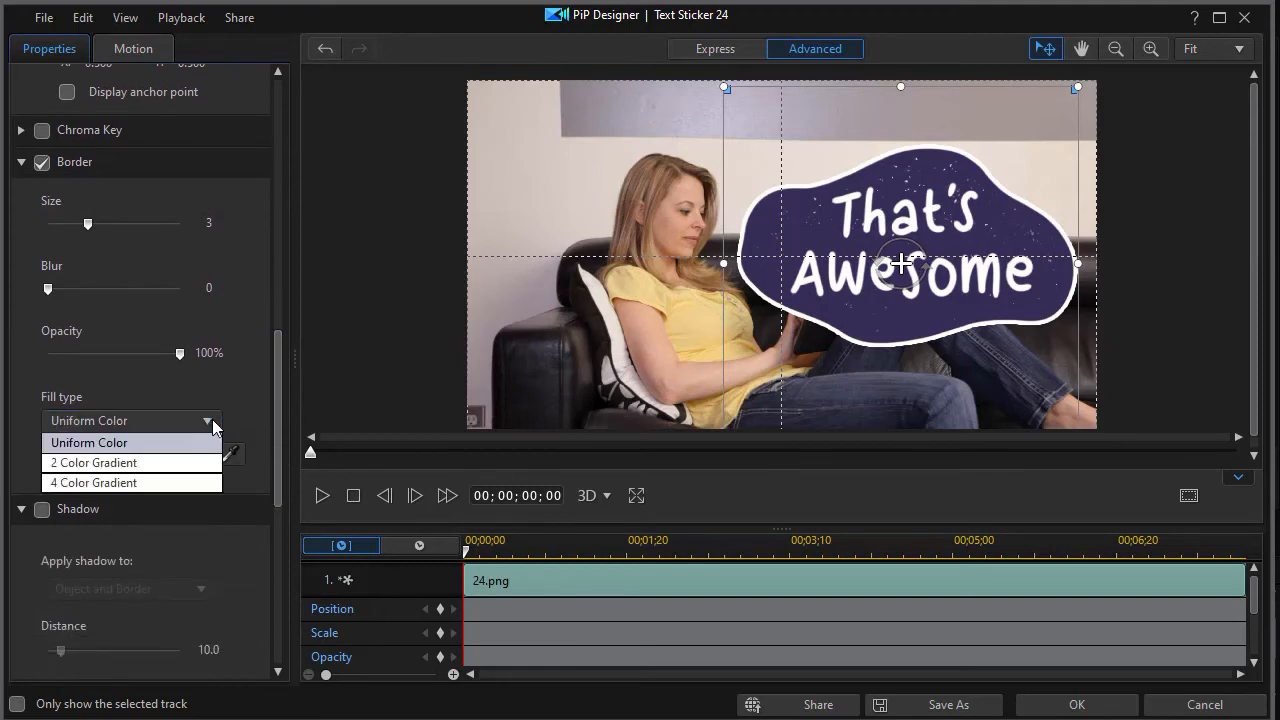
click(148, 472)
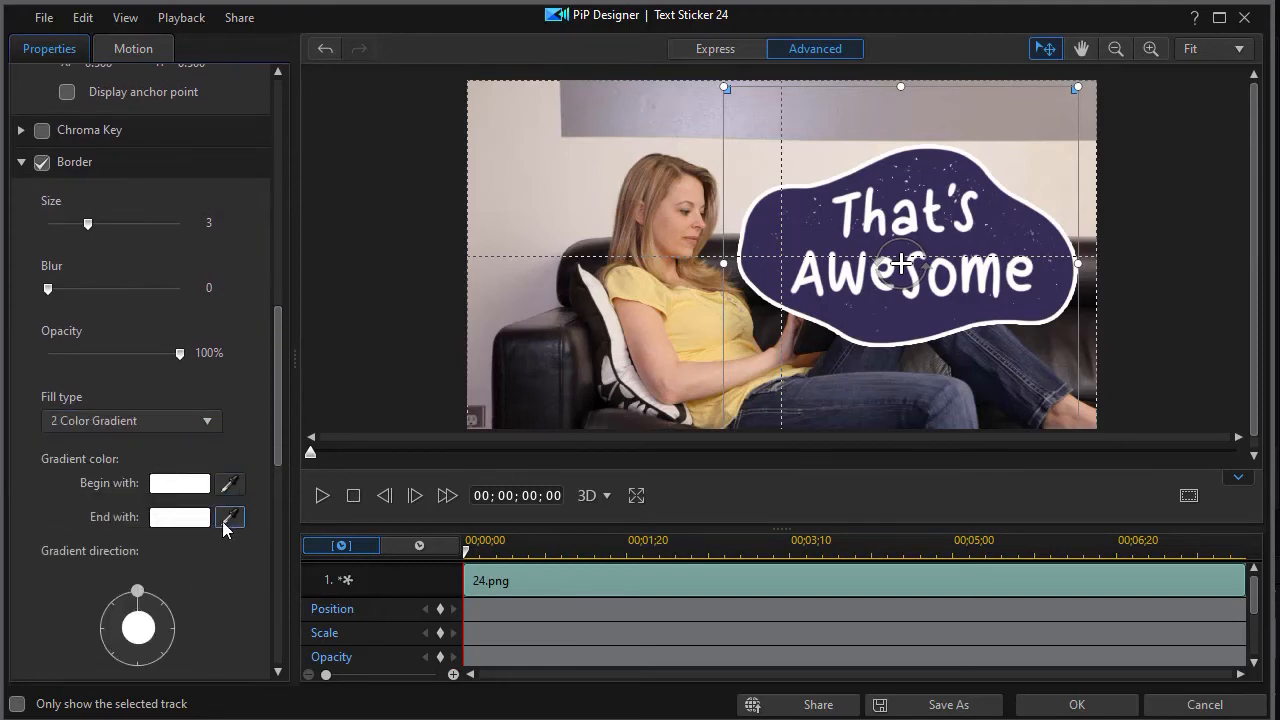
click(176, 517)
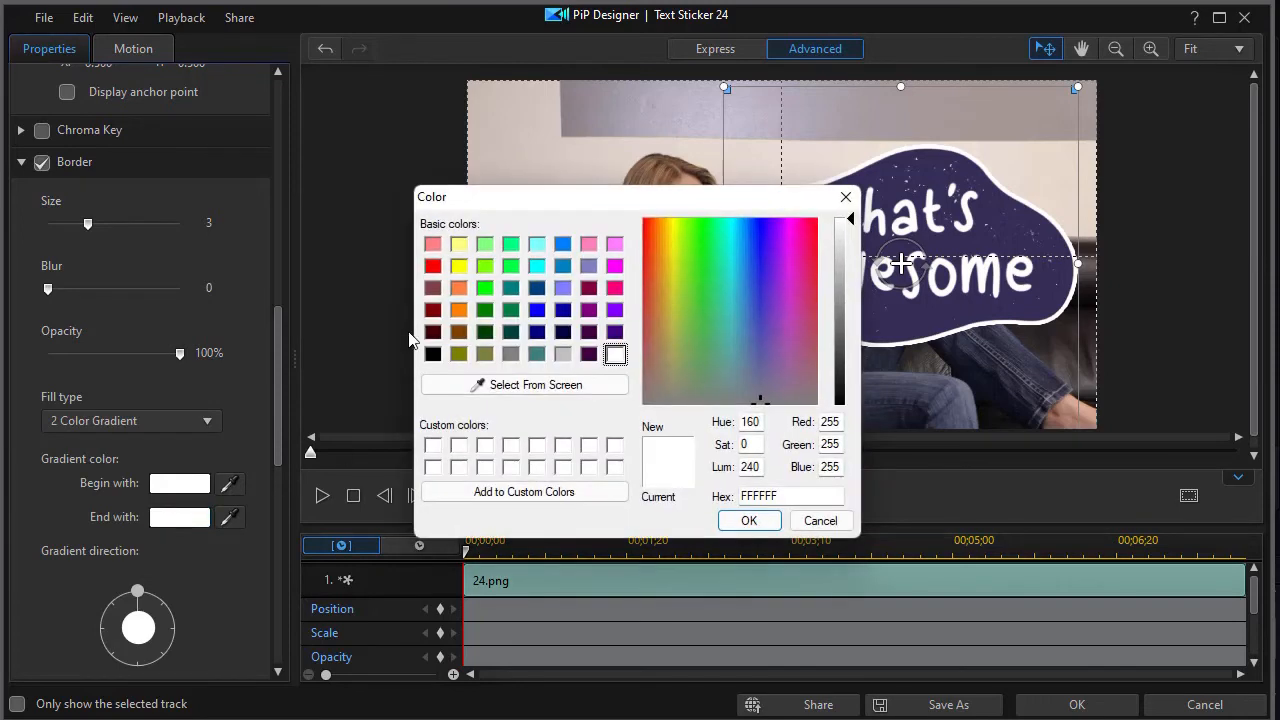
click(433, 266)
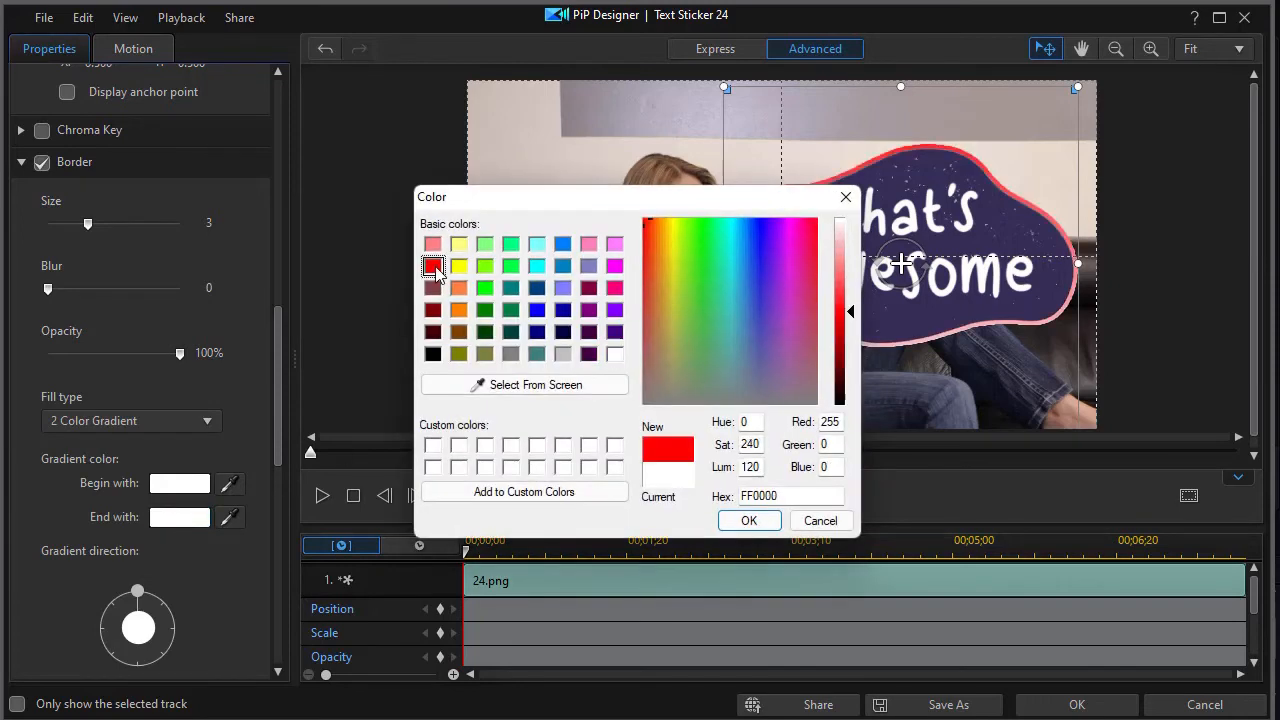
click(750, 521)
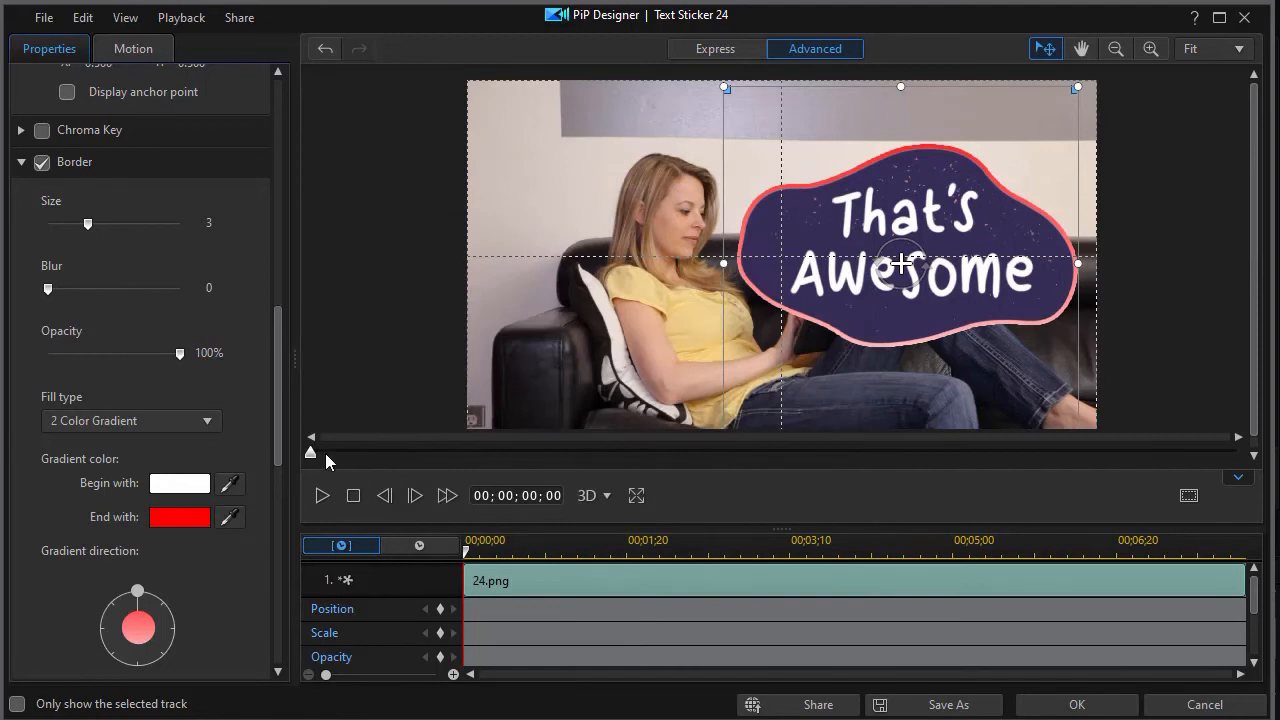
drag(138, 597, 175, 628)
Step: Enable a shadow on the "That's Awesome" sticker with a pale yellow sampled from the video frame, distance 2.3 and blur 8
drag(279, 409, 270, 545)
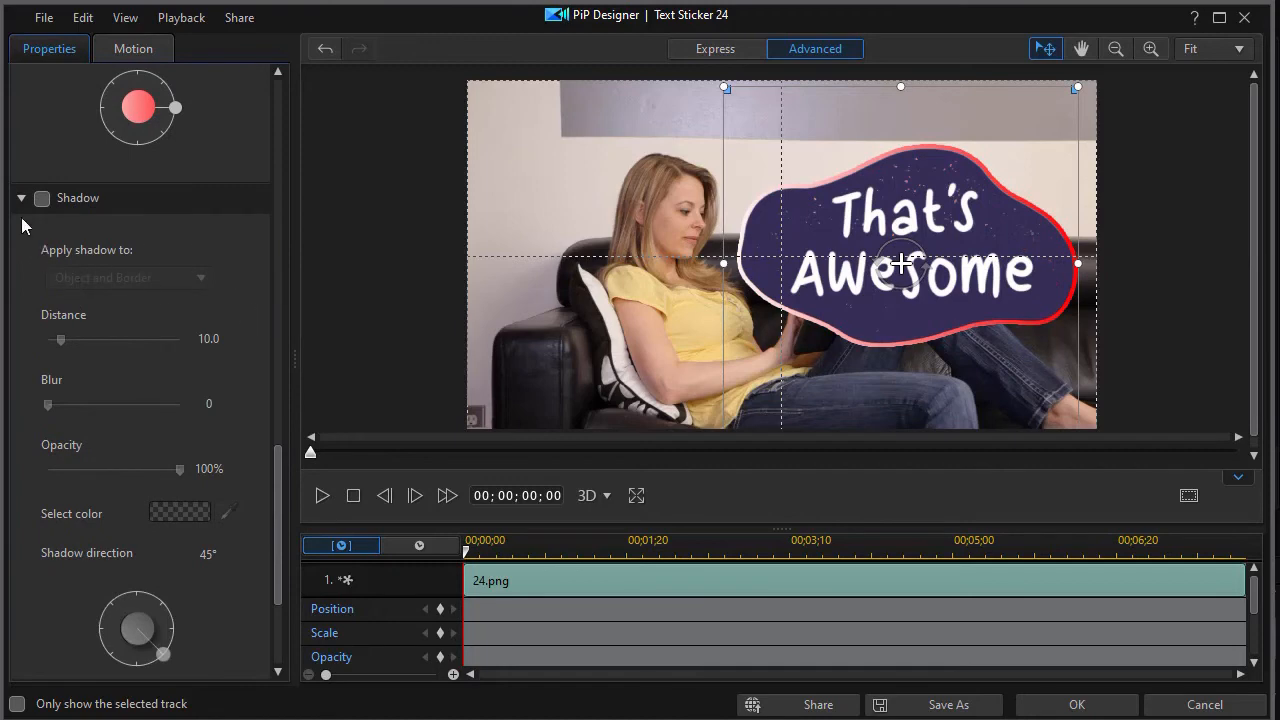
click(42, 199)
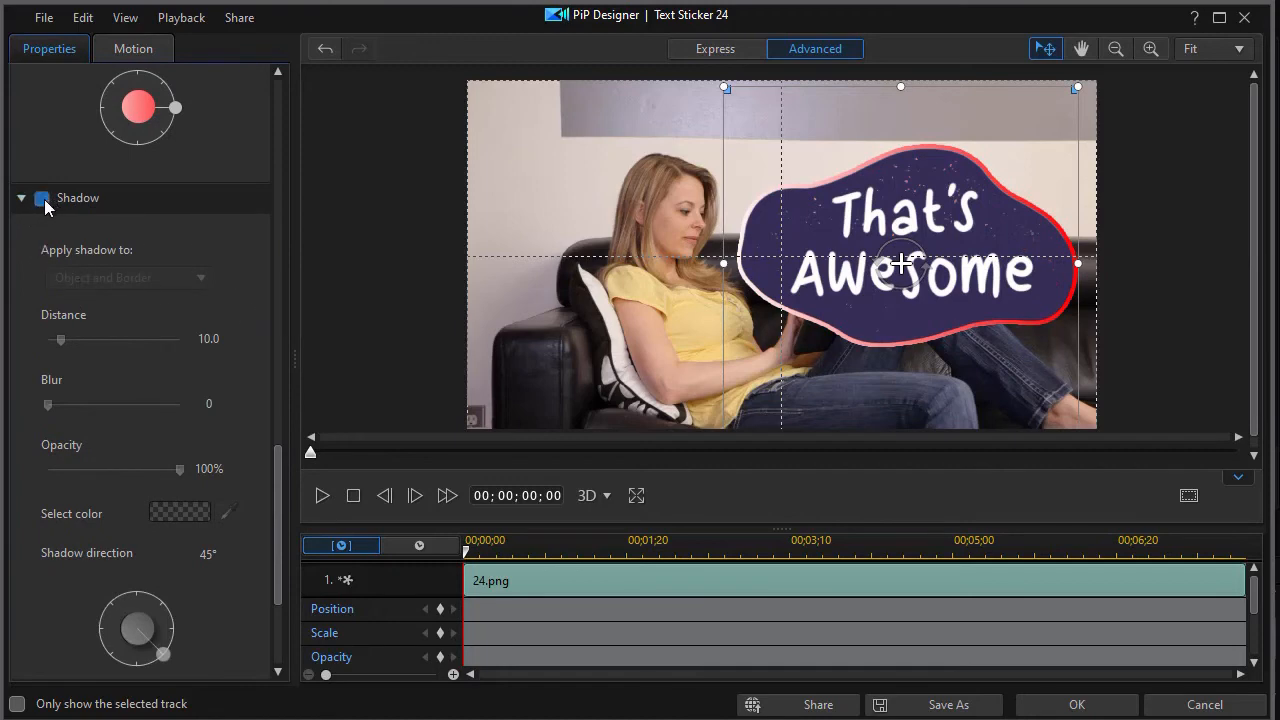
click(228, 513)
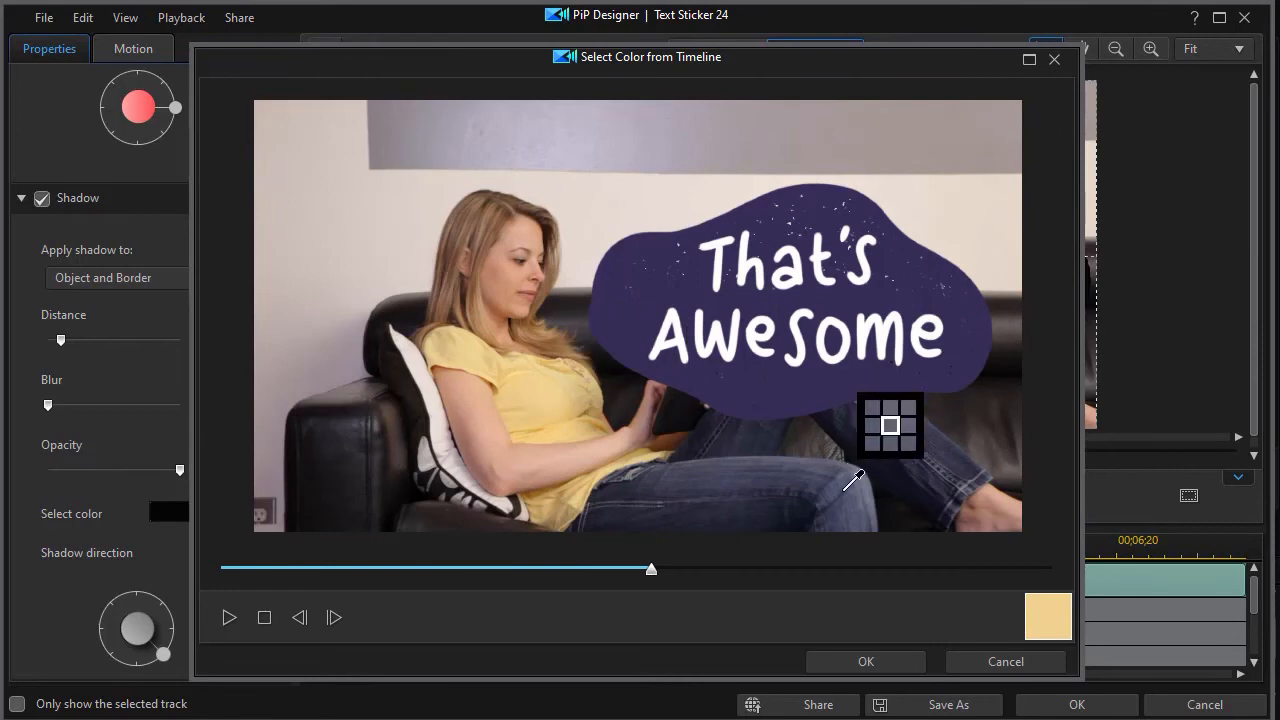
click(868, 664)
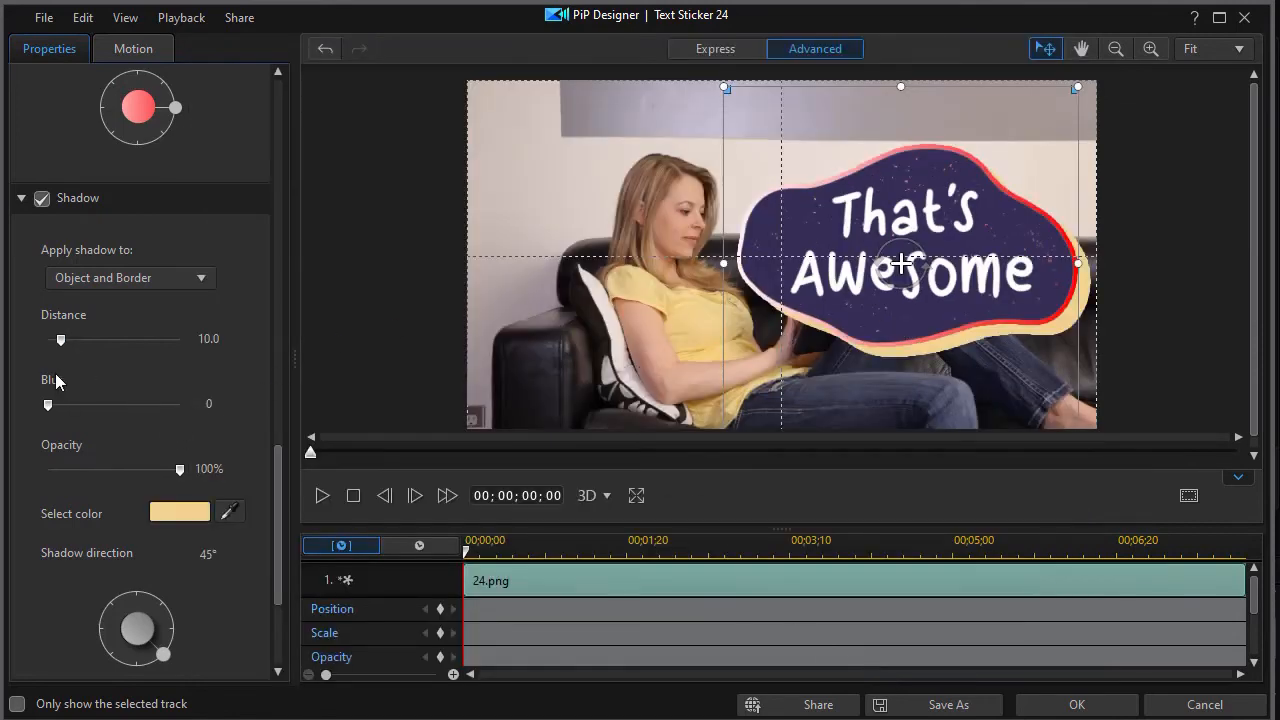
drag(61, 343, 51, 340)
drag(45, 398, 101, 406)
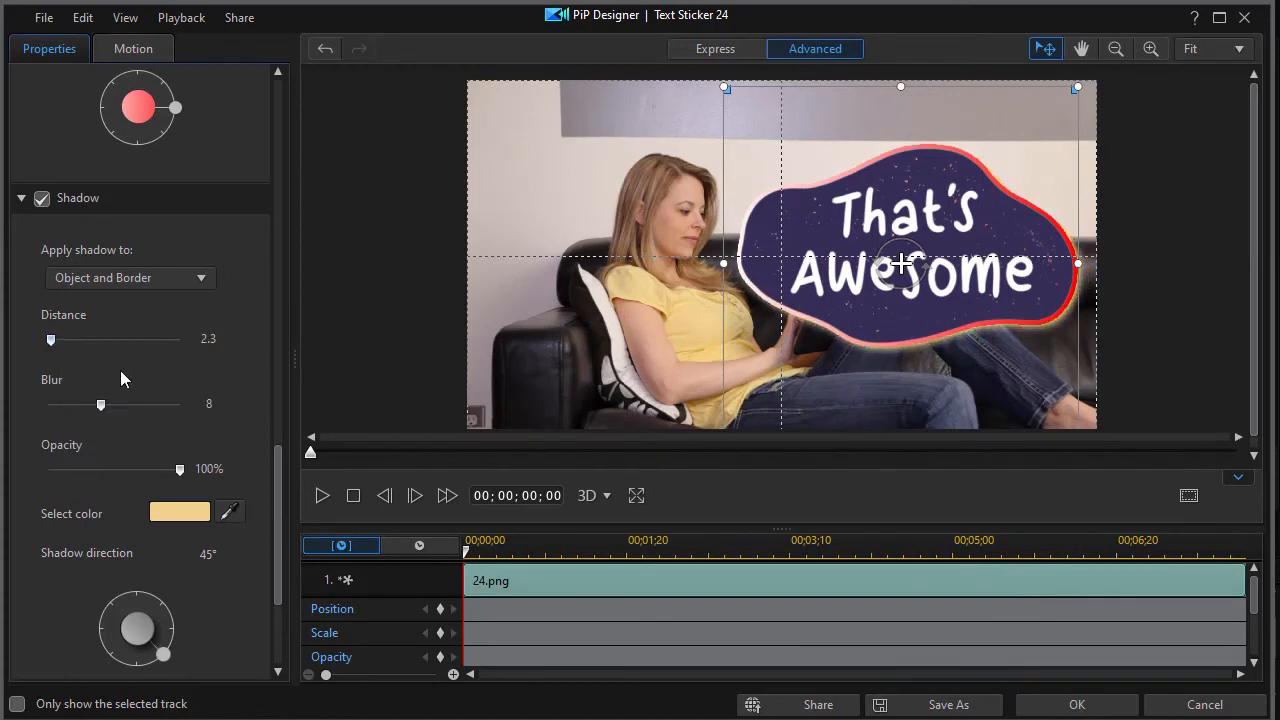